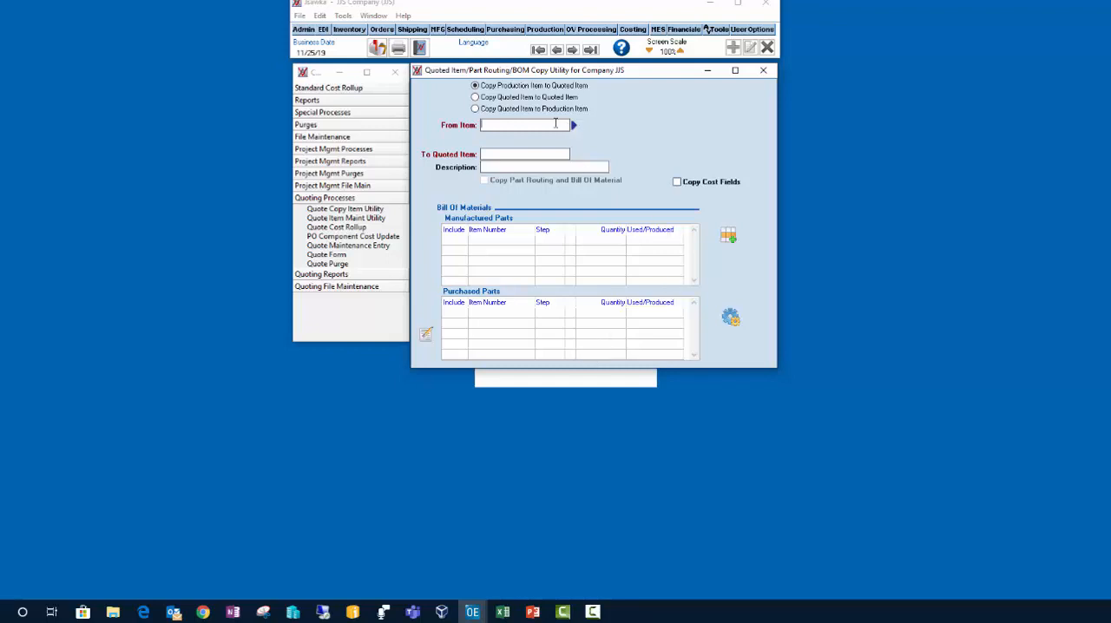
Step: Enter single step lot comp as the source production item and Quoted Example as the new quoted item number and description
text(single.step.lot.comp)
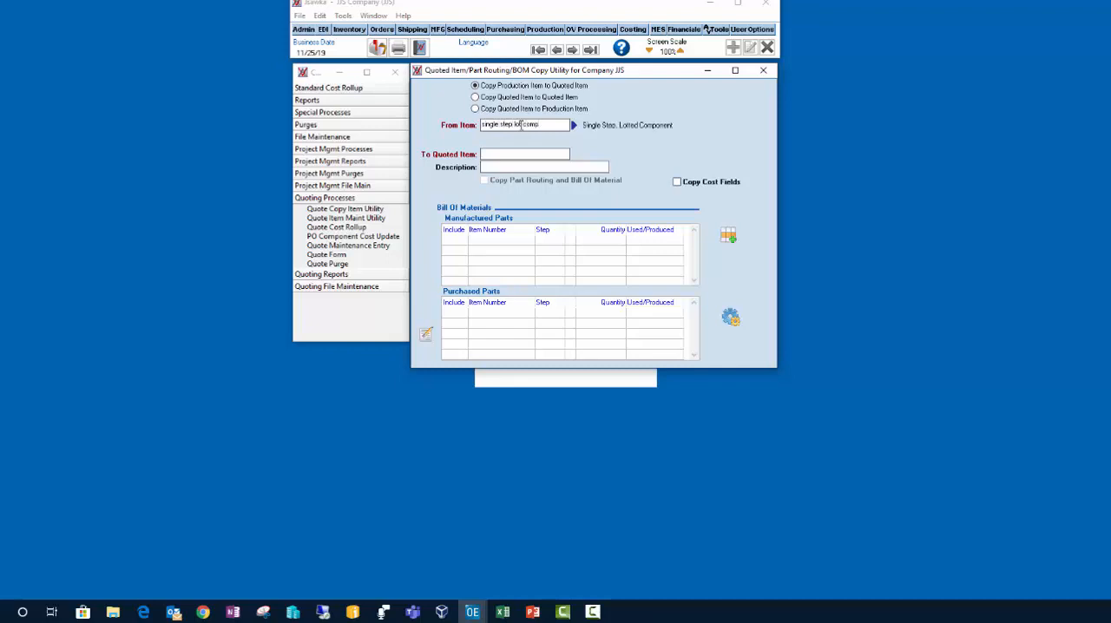
text(Quoted Example)
key(Tab)
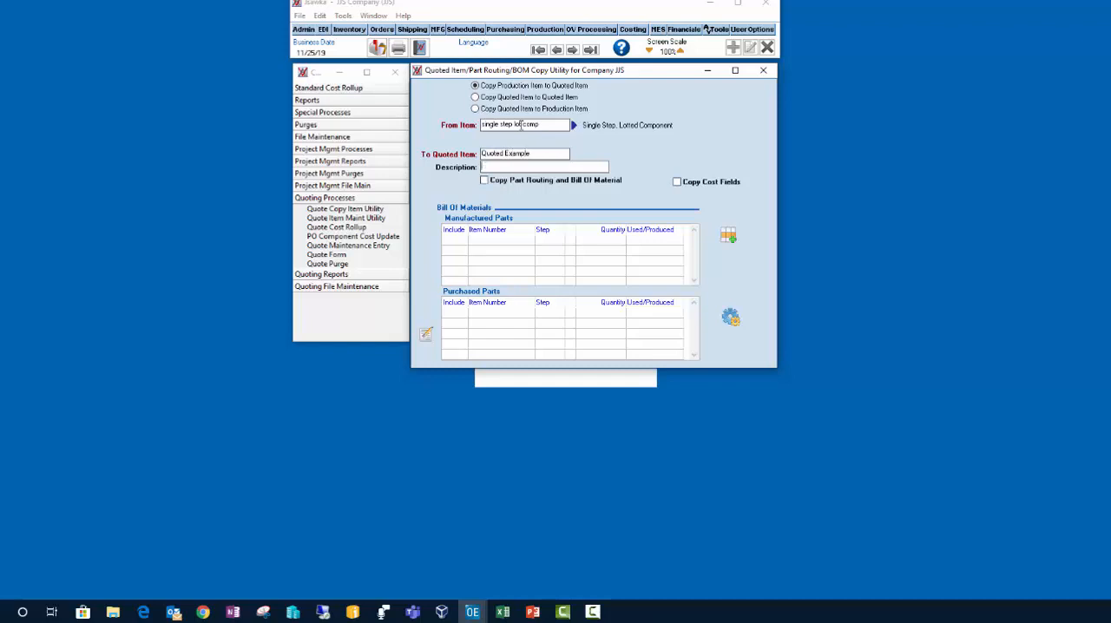
text(Quoted Example)
key(Tab)
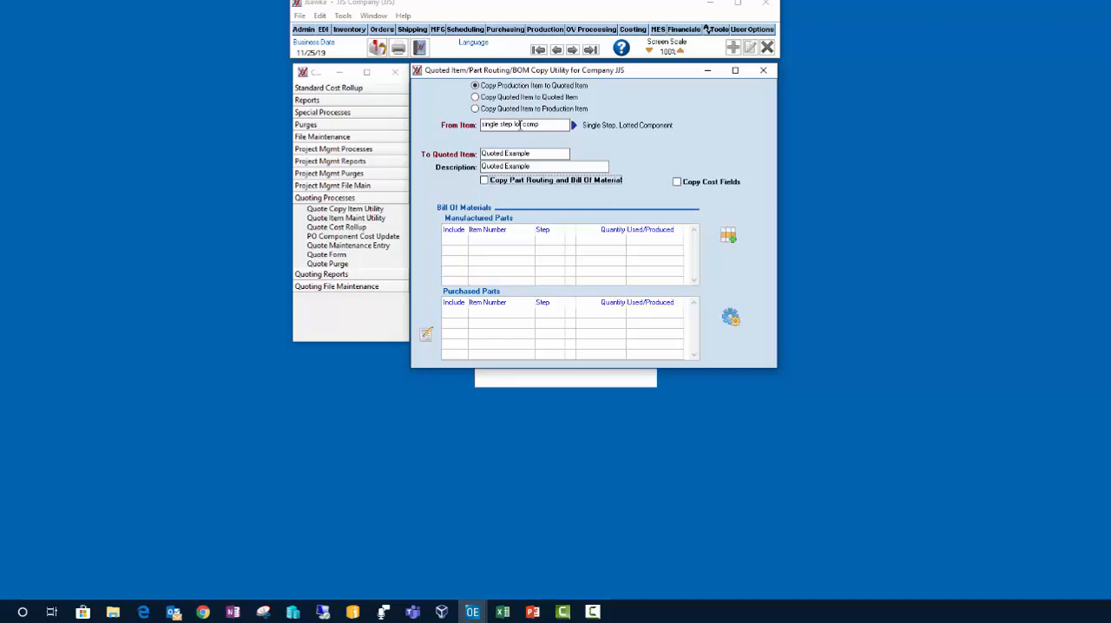
Step: Copy the item with its part routing, bill of material and cost fields included, and close the copy utility
click(508, 183)
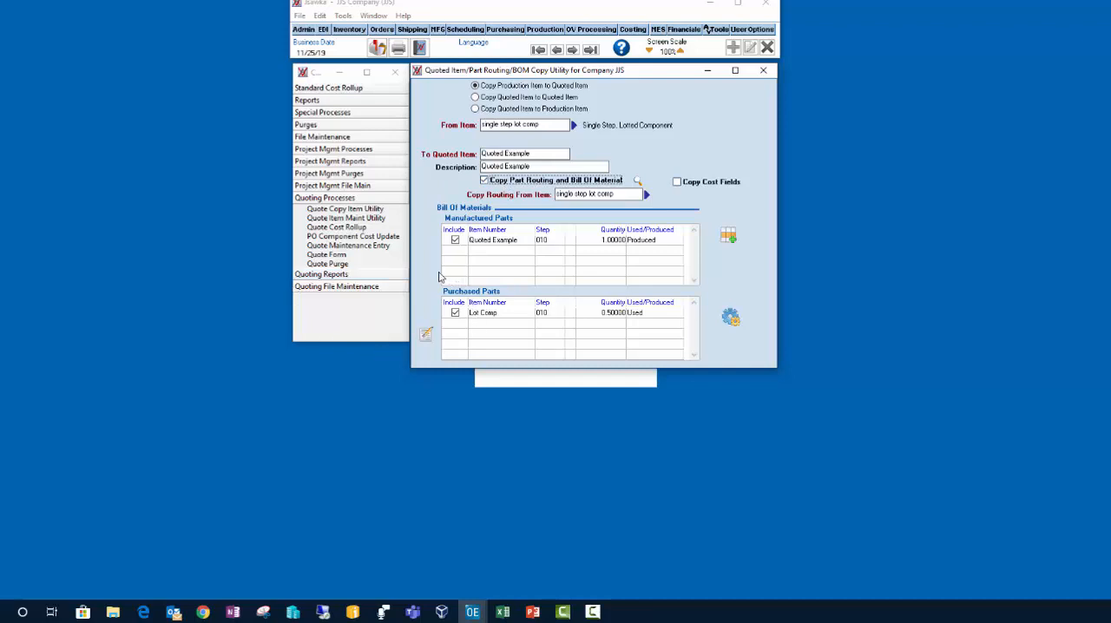
click(699, 183)
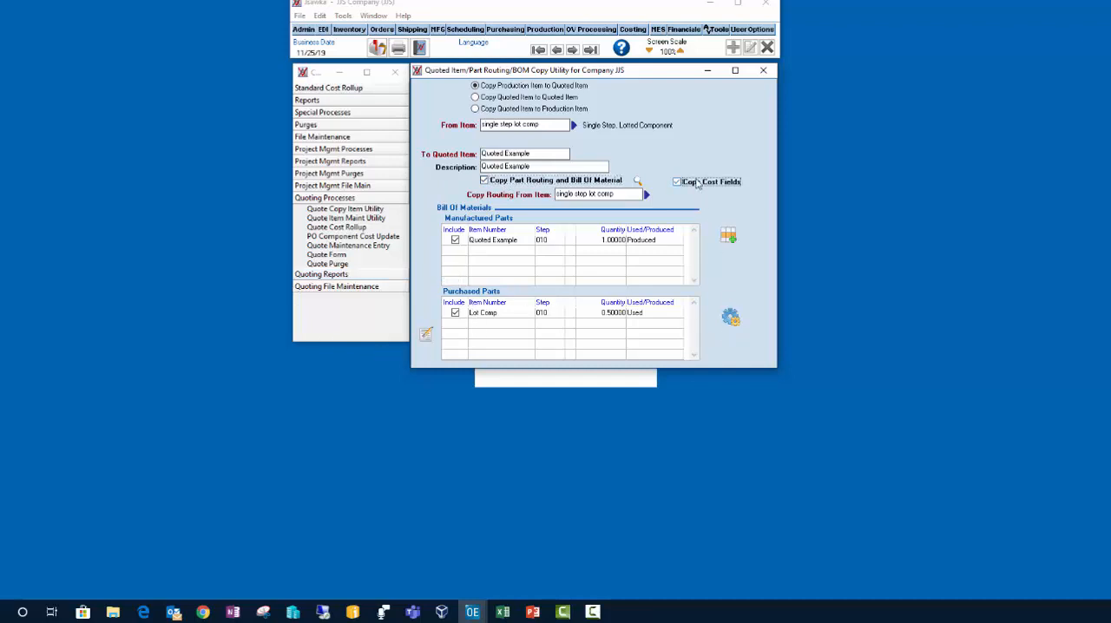
click(730, 318)
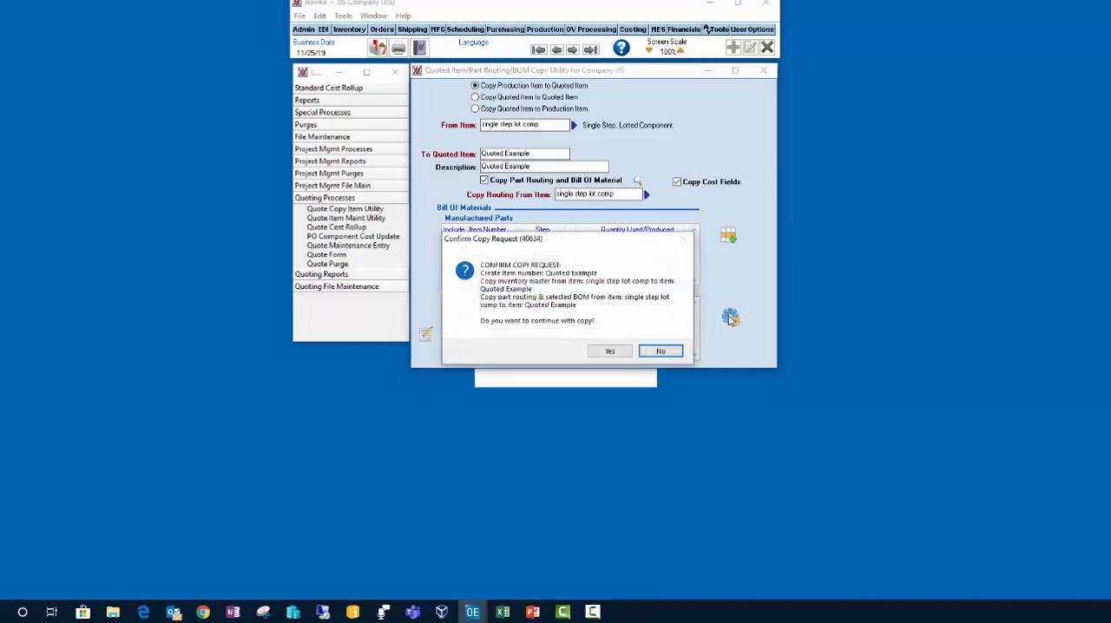
click(609, 352)
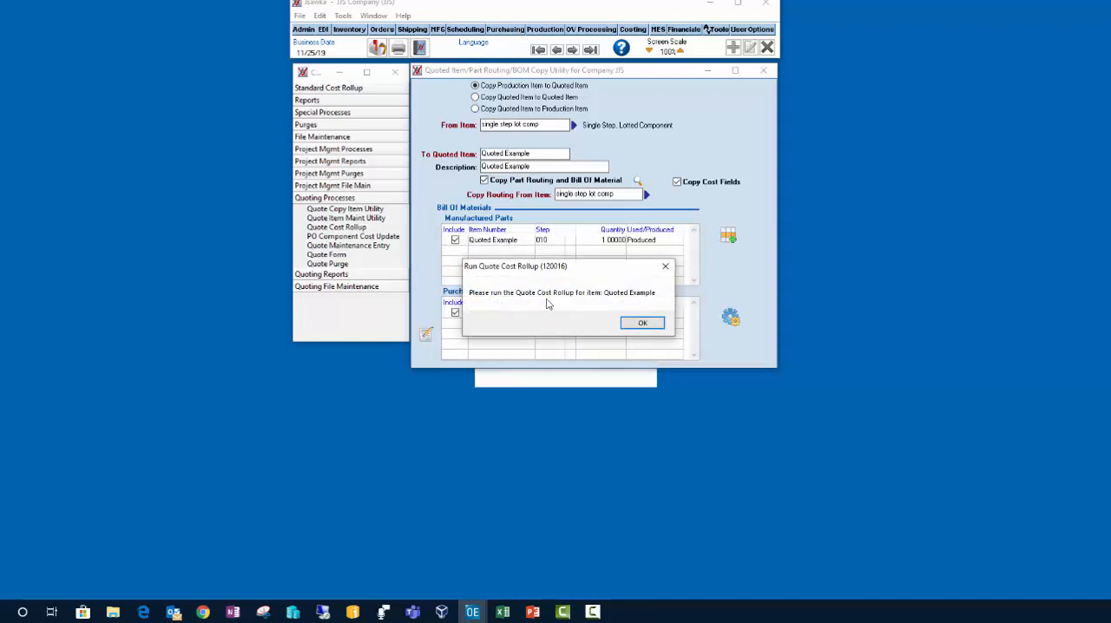
click(642, 325)
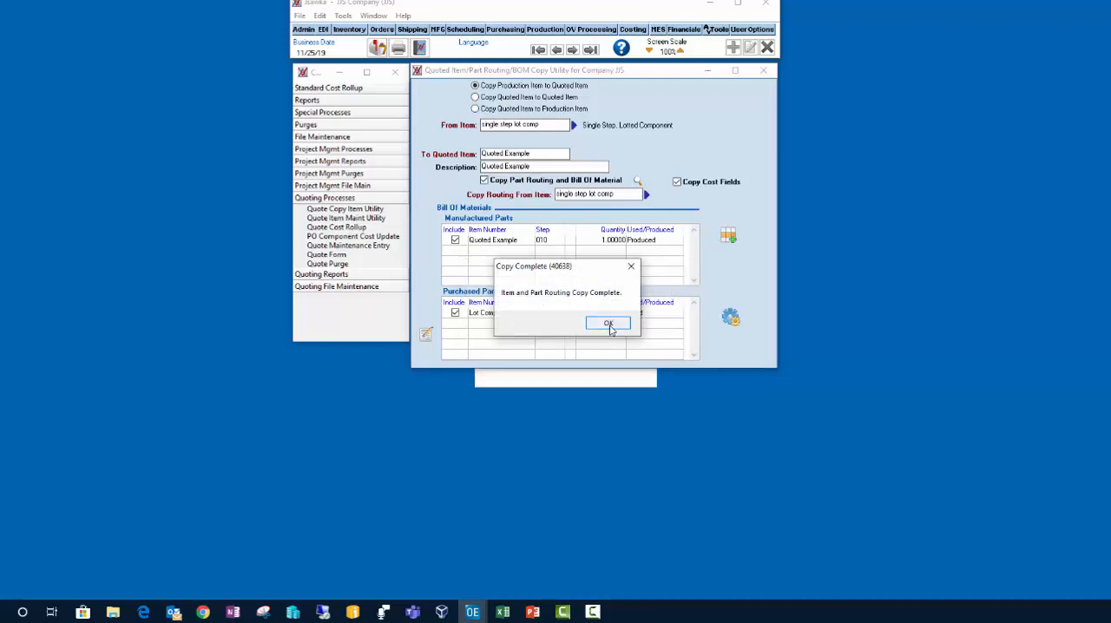
click(609, 324)
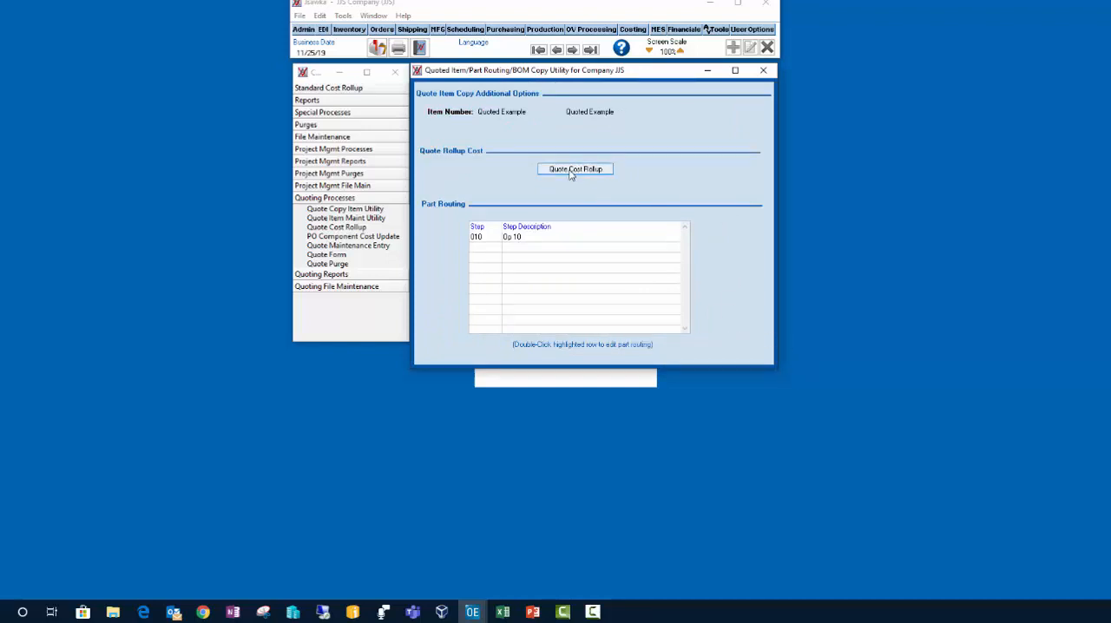
click(763, 69)
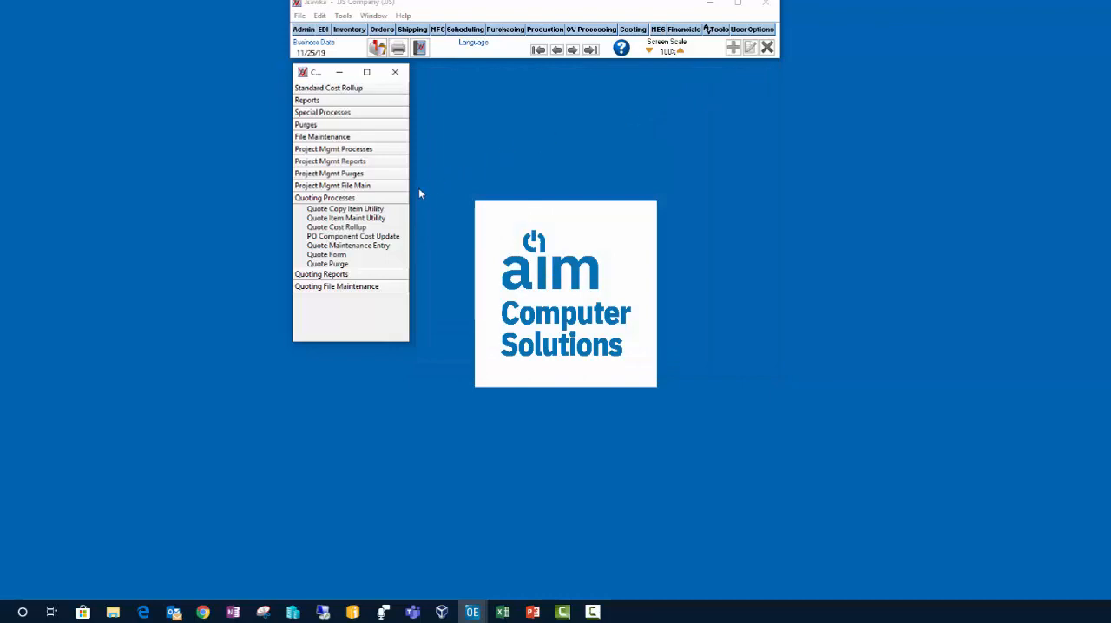
Step: Run the Quote Cost Rollup for the item Quoted Example
click(351, 228)
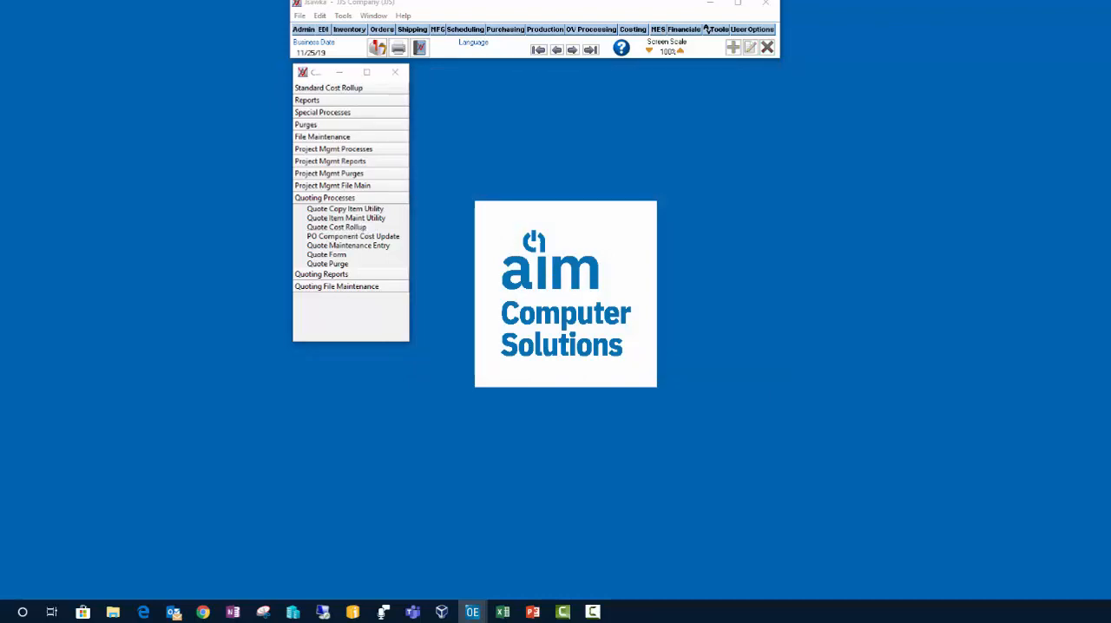
drag(0, 80, 545, 75)
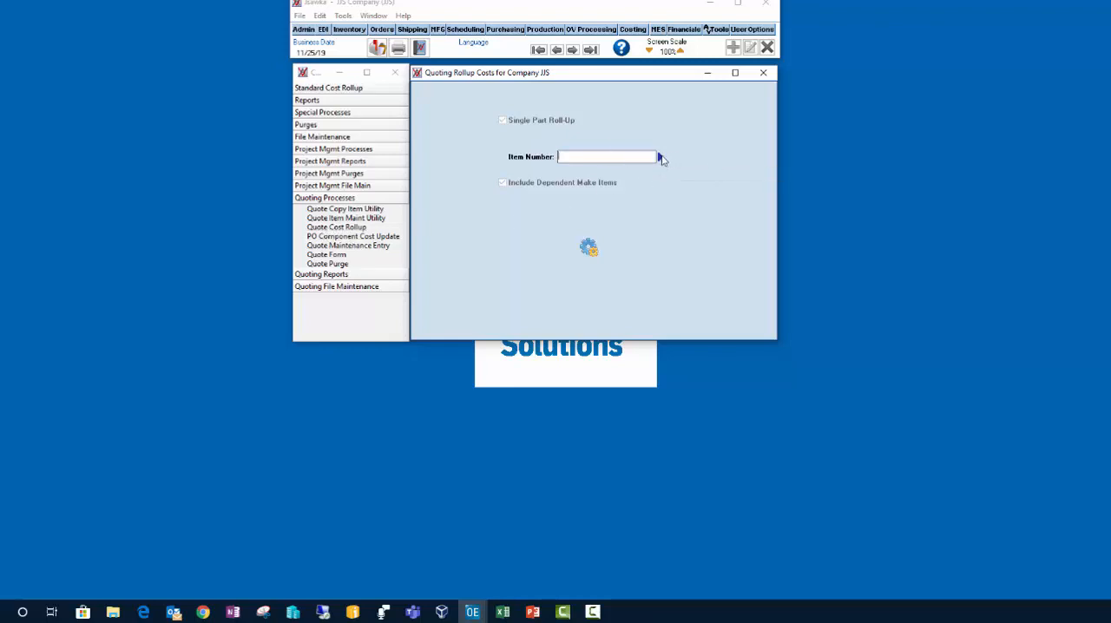
click(660, 157)
click(509, 119)
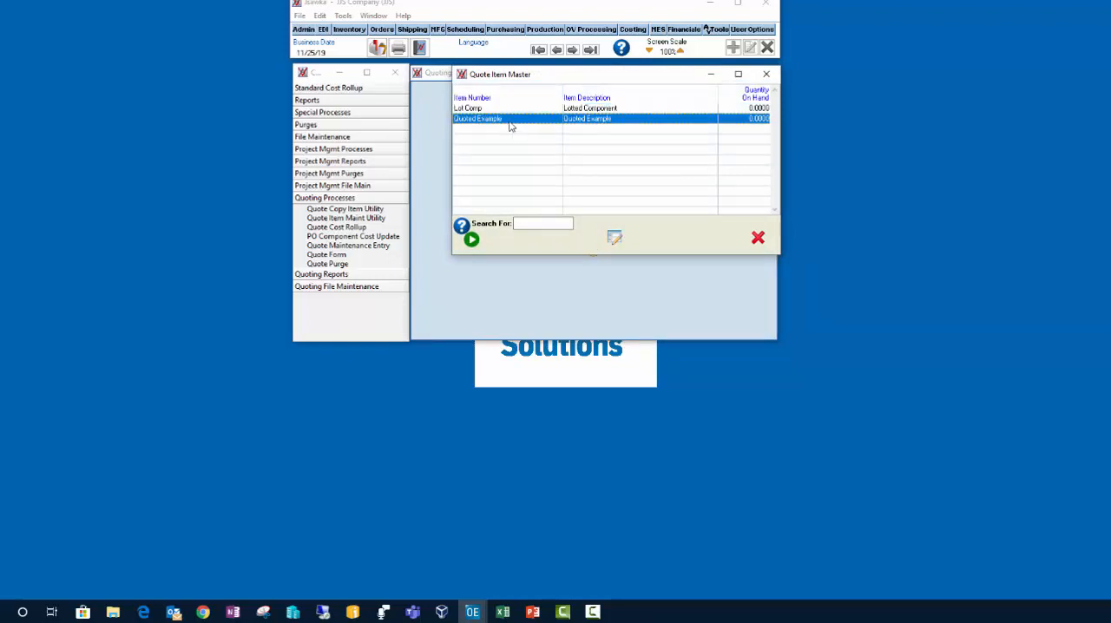
double_click(509, 120)
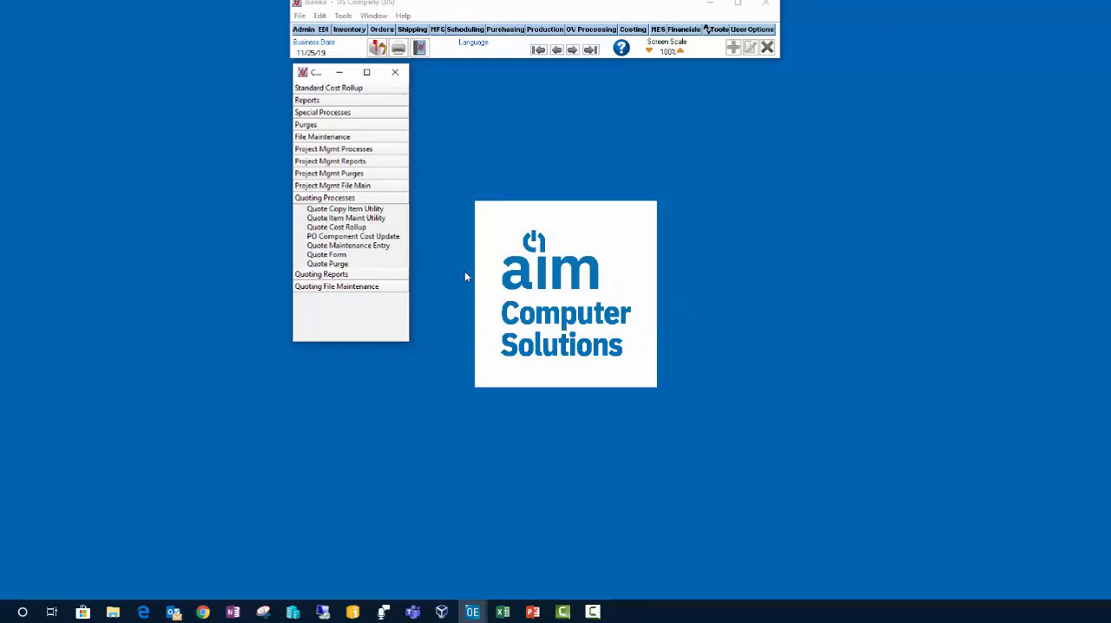
Step: Run the Quoted Item Cost Report to the screen for all items with standard cost type and step detail
click(337, 275)
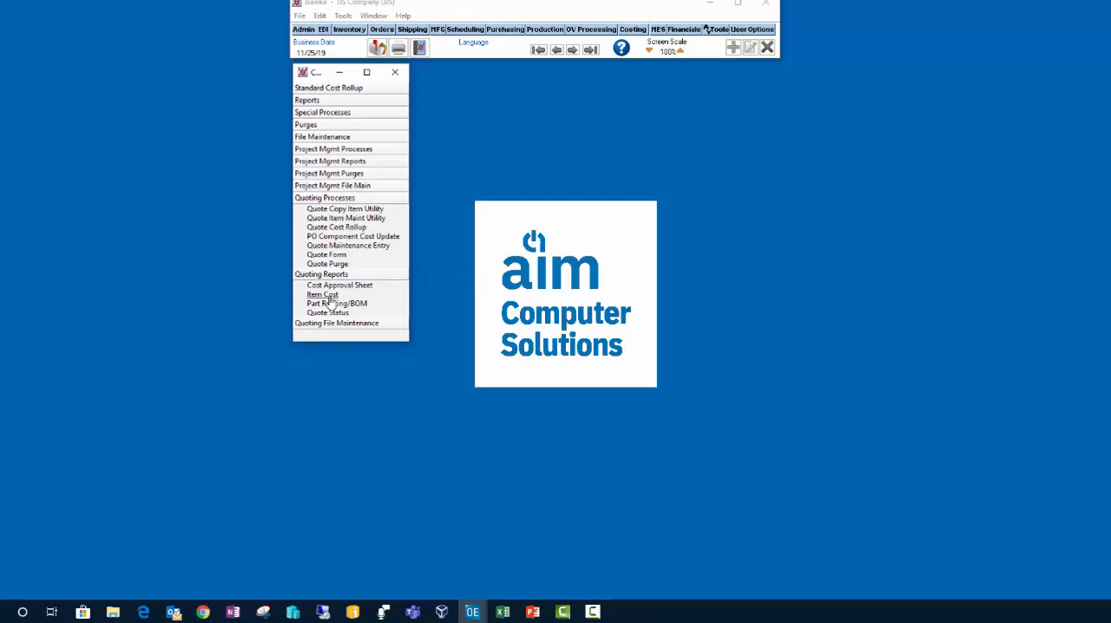
click(325, 295)
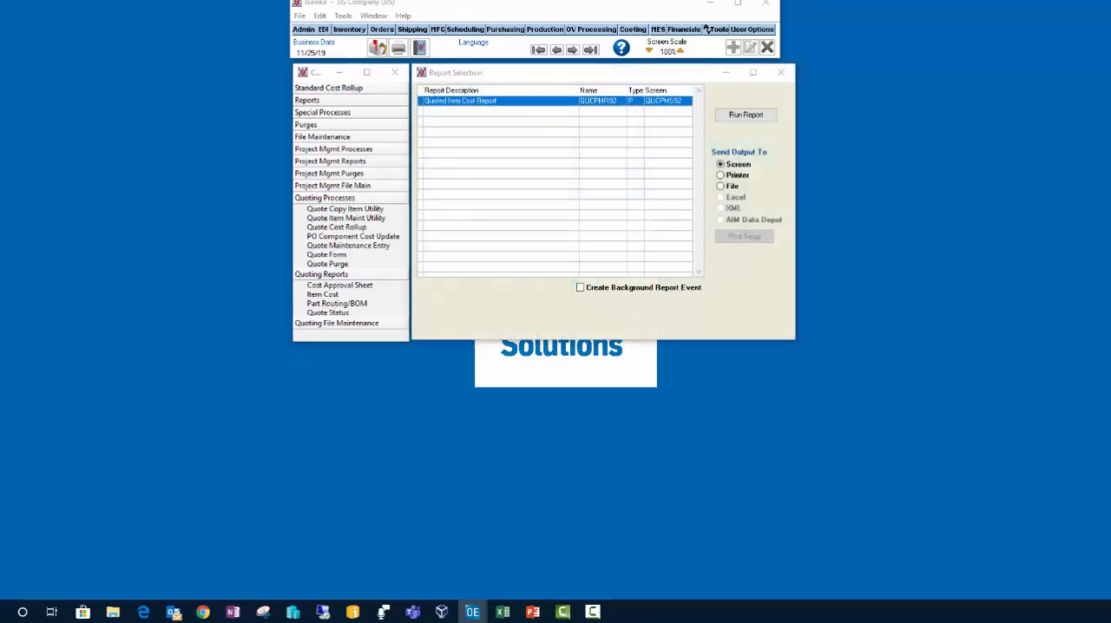
drag(376, 129, 555, 131)
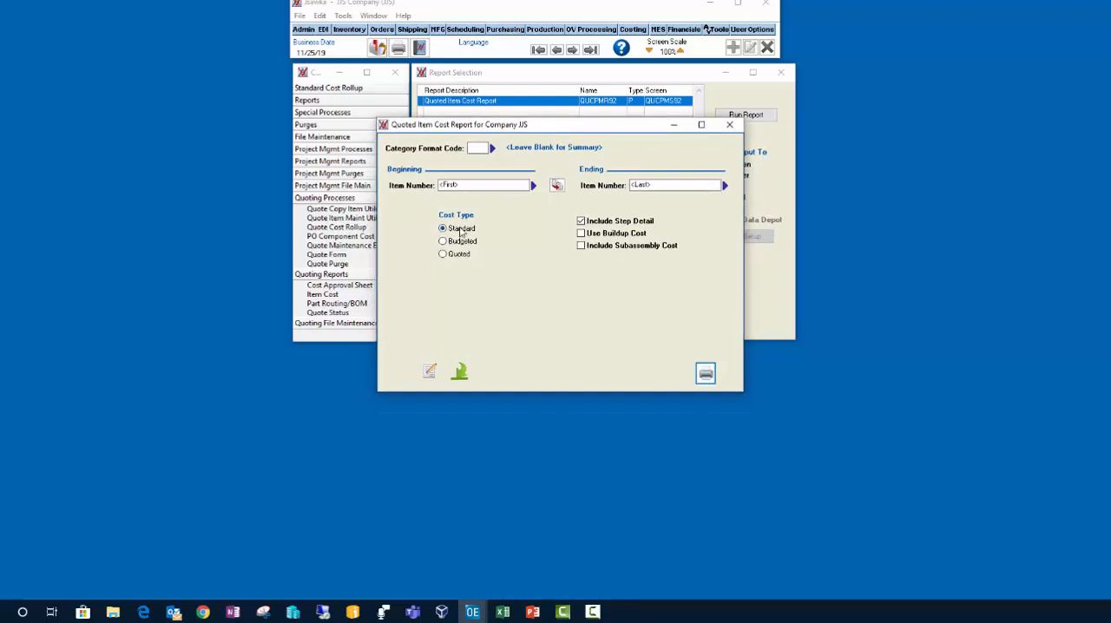
click(705, 374)
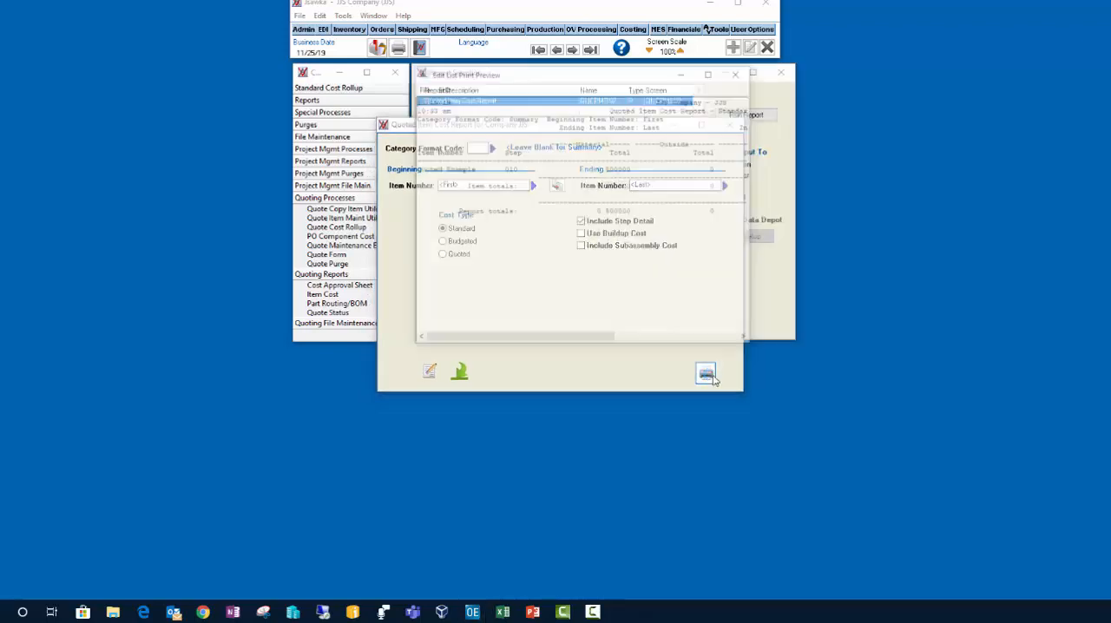
Step: Enlarge the cost report preview to examine the material, labor, burden and total costs, and close the report windows
double_click(534, 75)
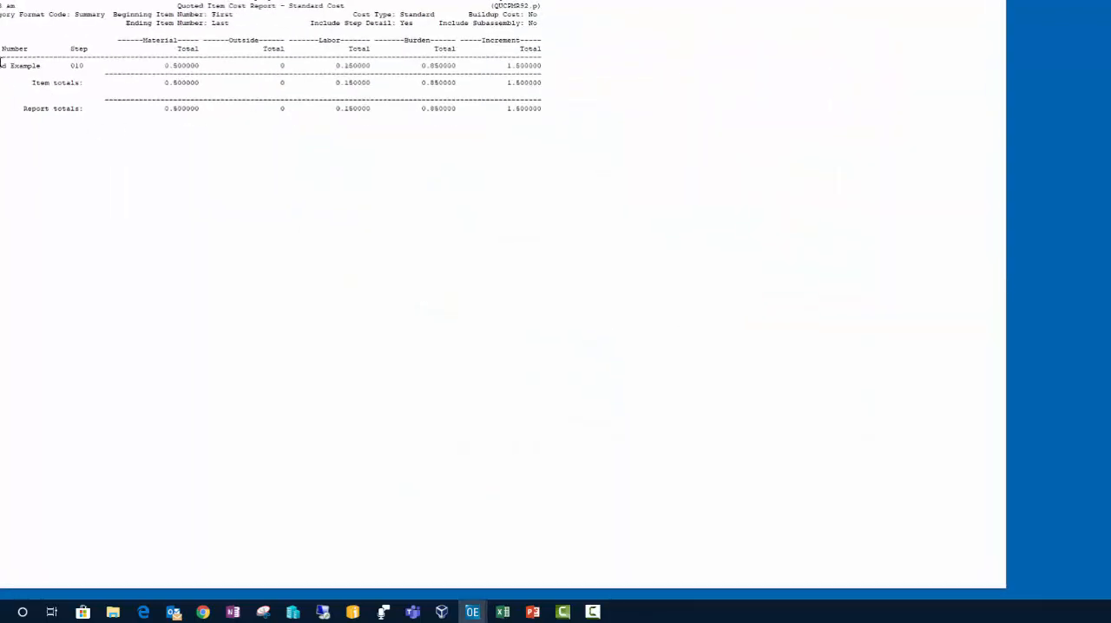
double_click(512, 0)
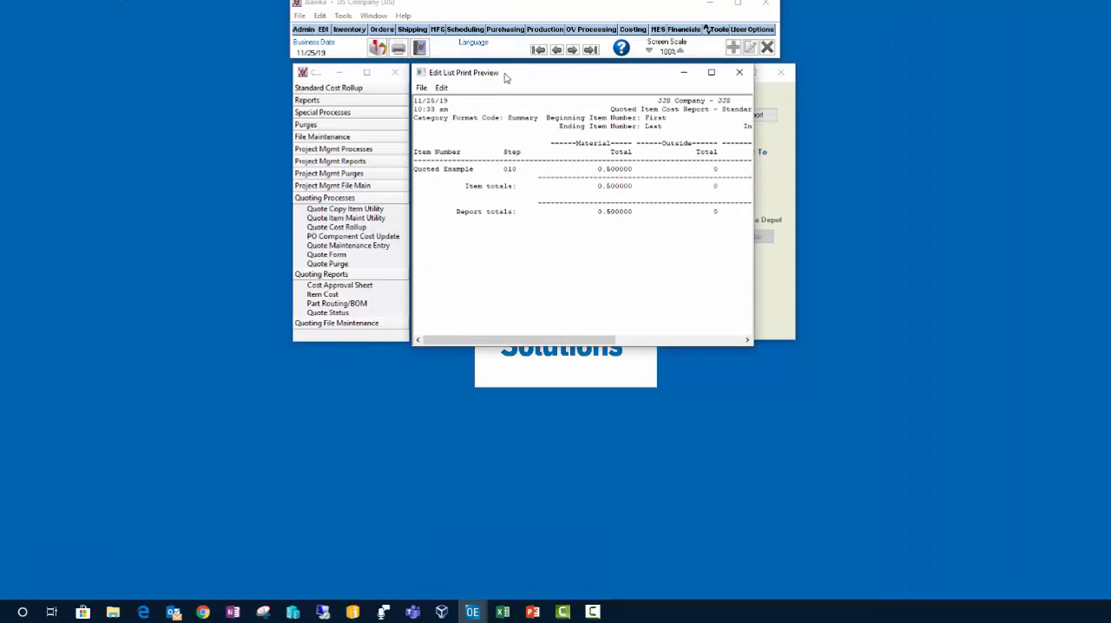
drag(508, 75, 113, 12)
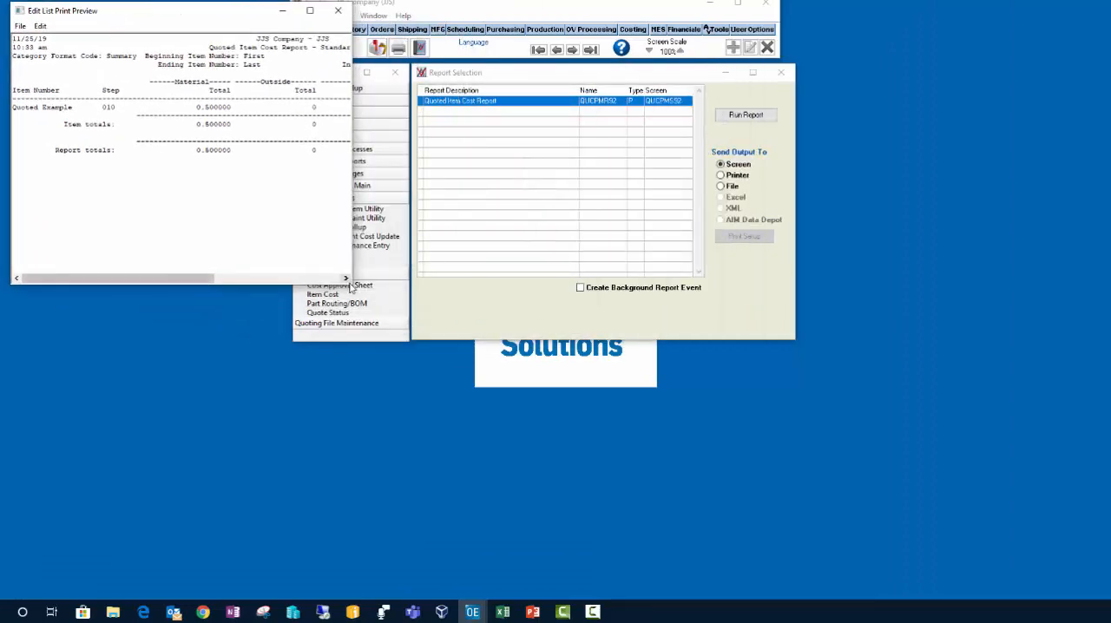
drag(353, 285, 878, 525)
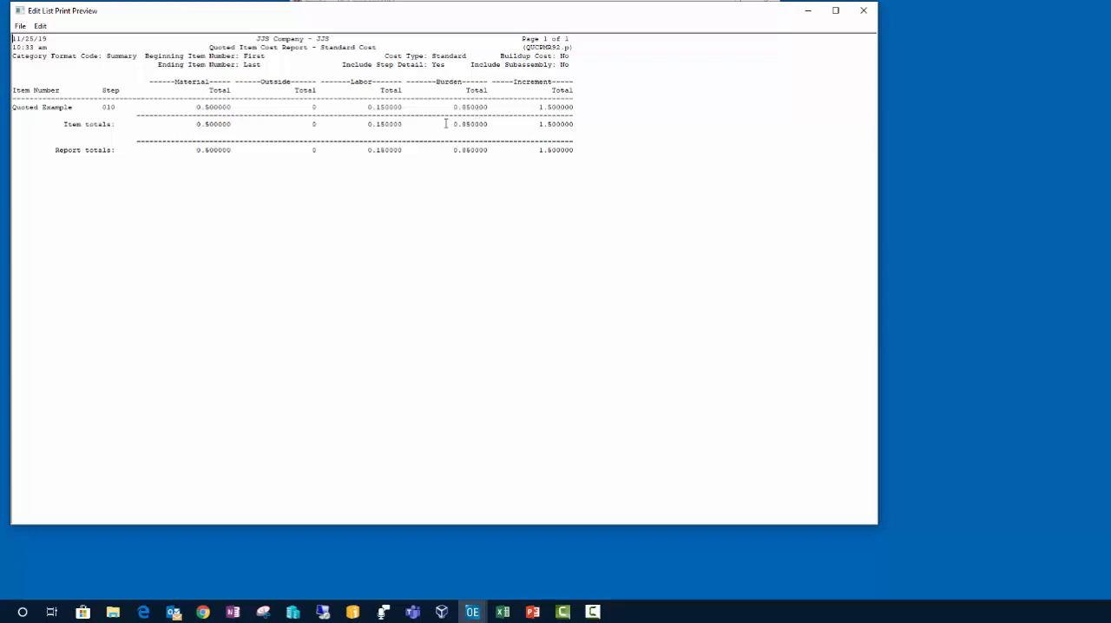
click(864, 10)
click(780, 72)
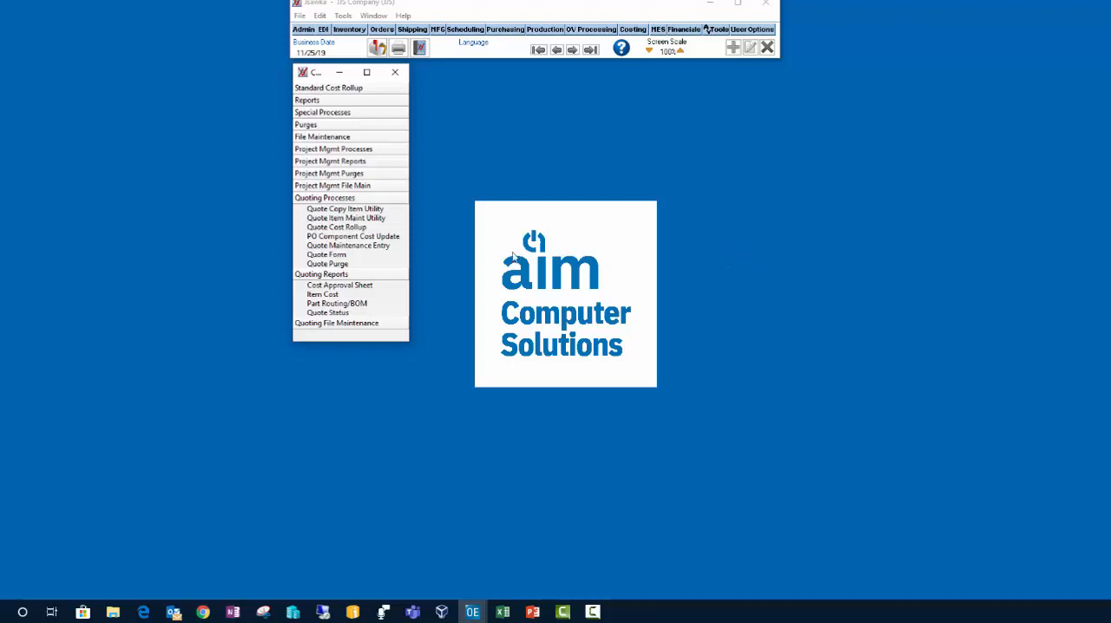
Step: Open Quote Maintenance Entry and place its window beside the menu list
click(374, 251)
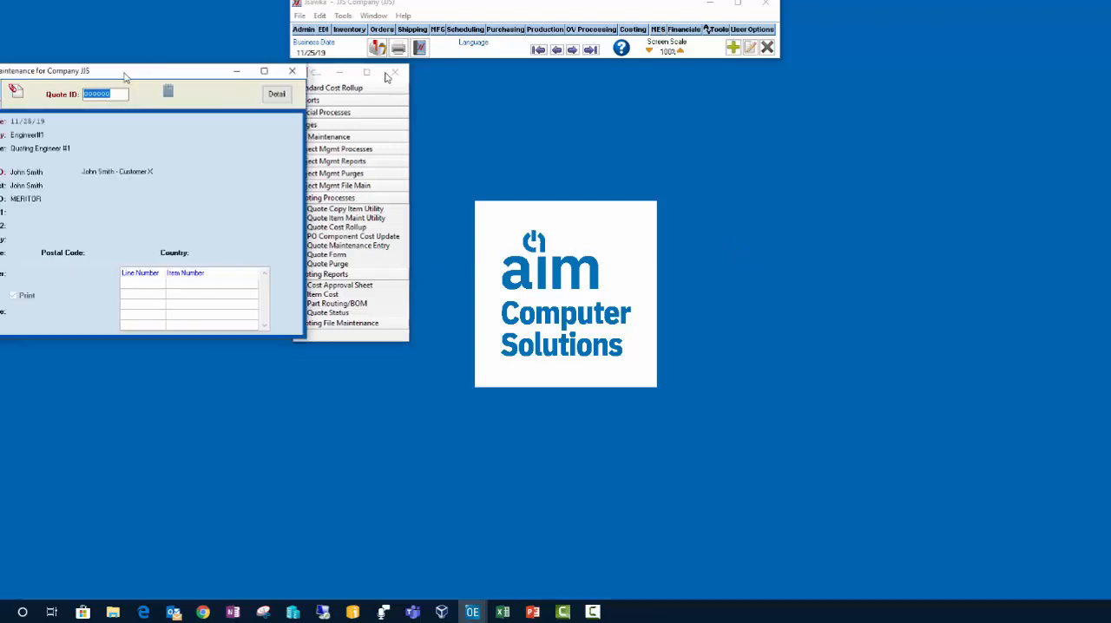
drag(136, 73, 591, 79)
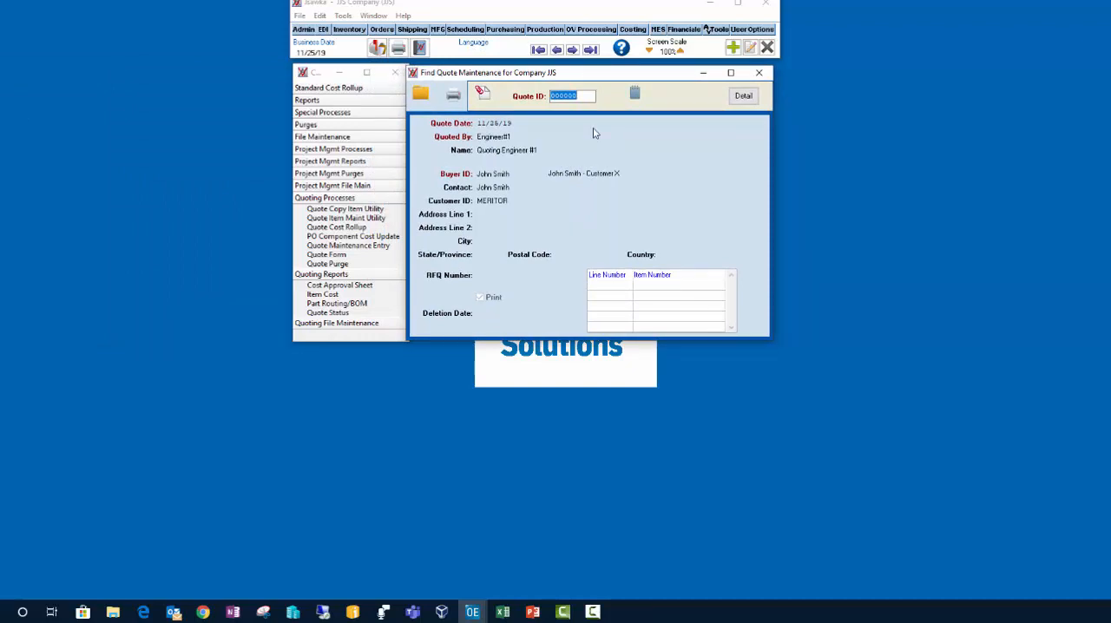
Step: Start a new quote with Engineer#1 as the estimator and the listed Customer X buyer
click(735, 48)
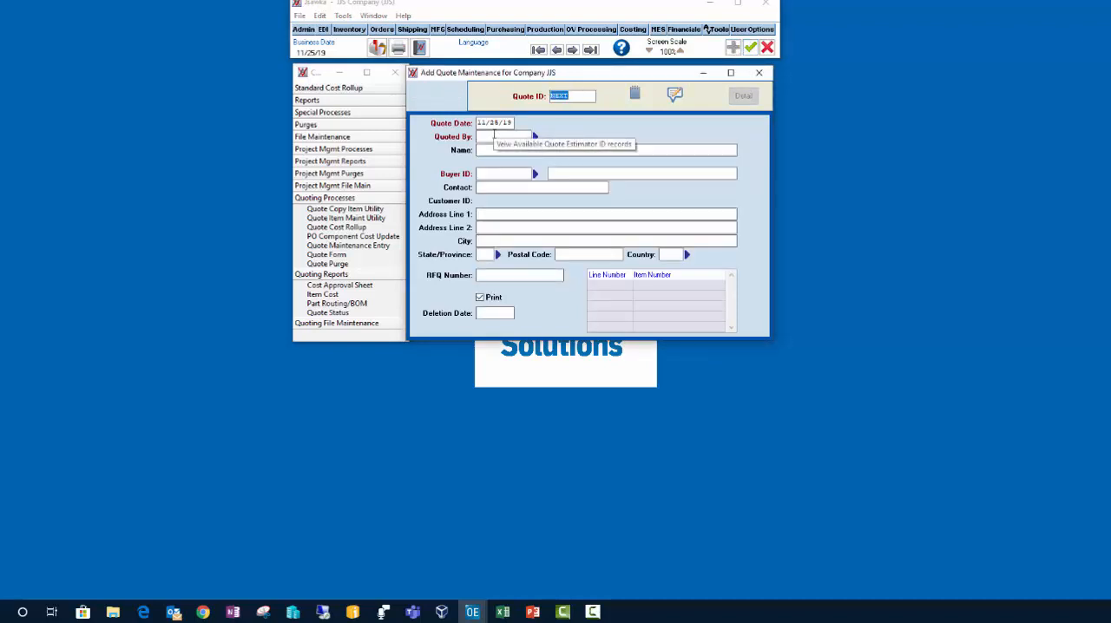
click(536, 138)
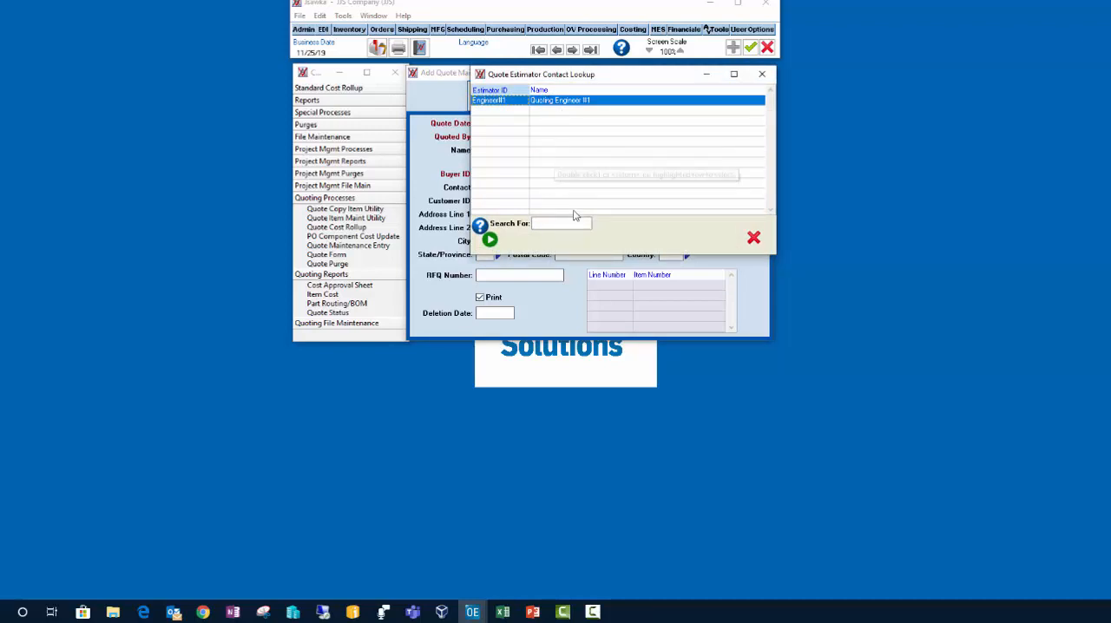
double_click(564, 102)
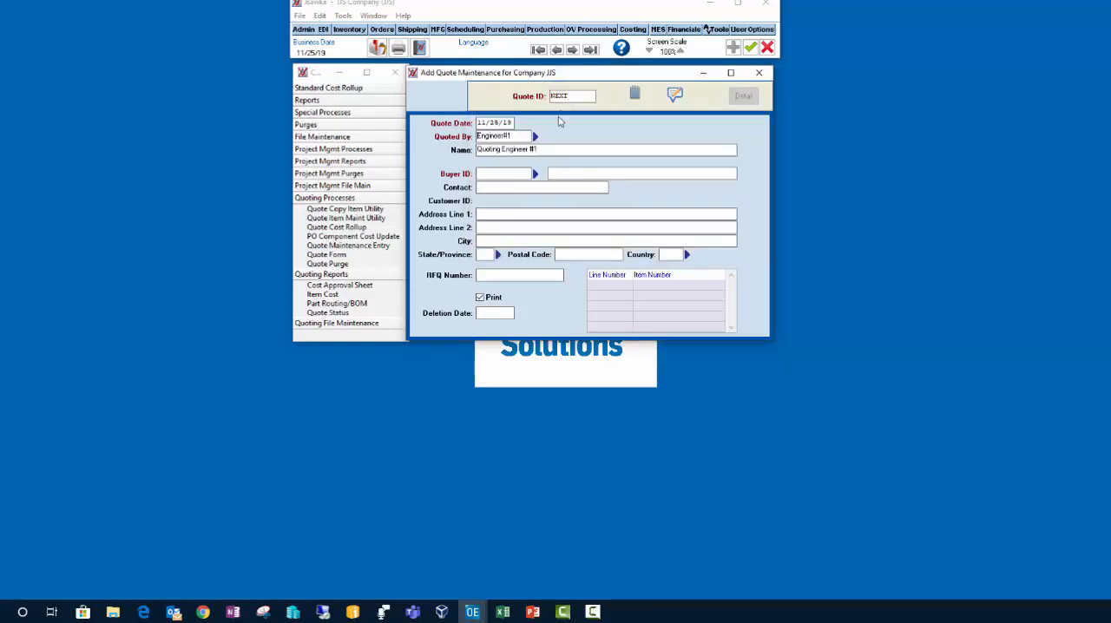
click(531, 177)
click(534, 176)
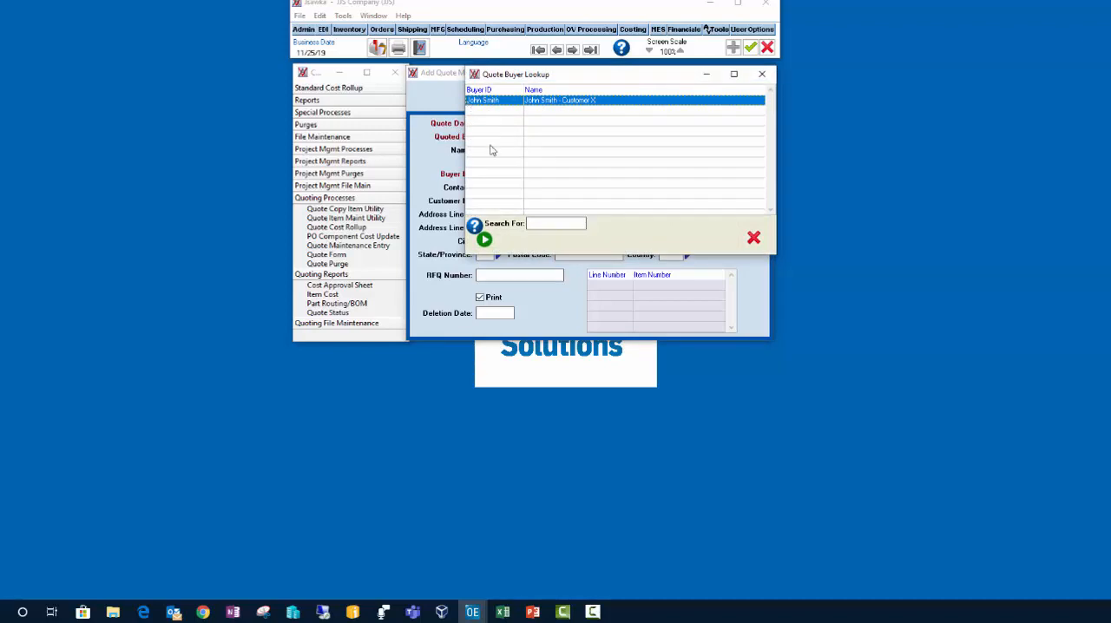
double_click(561, 102)
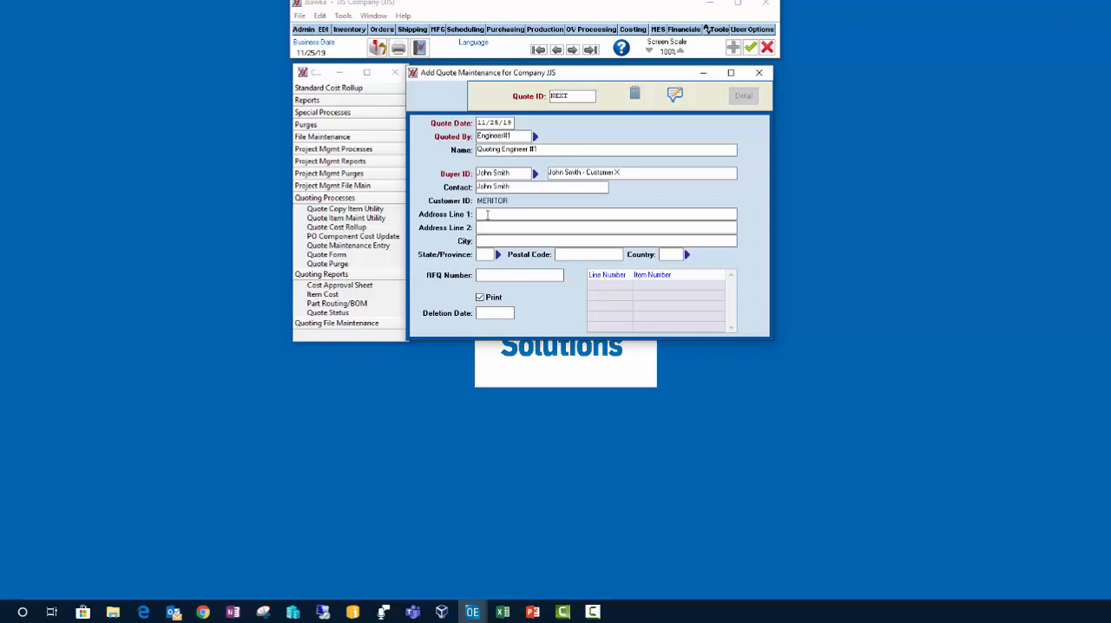
Step: Enter RFQ number RFQMERITOR123 and deletion date 01/01/25 for the new quote
key(Tab)
key(Tab)
click(490, 275)
text(RFQMERITOR123)
click(500, 313)
text(01/01/28)
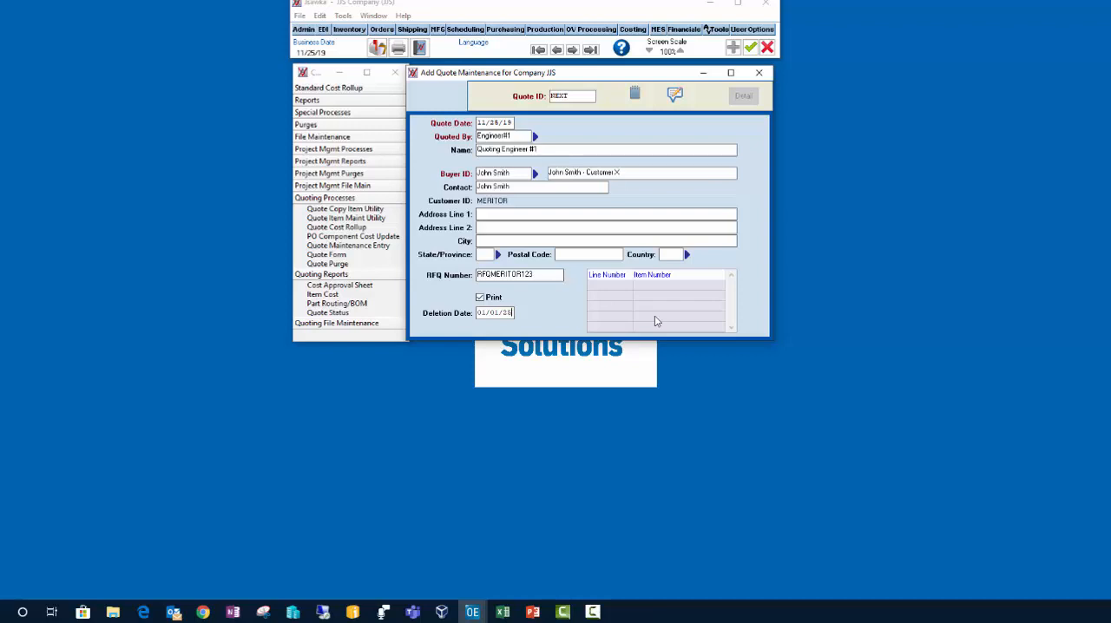
Step: Try to save the new quote, and discard the unsaved entry
click(750, 49)
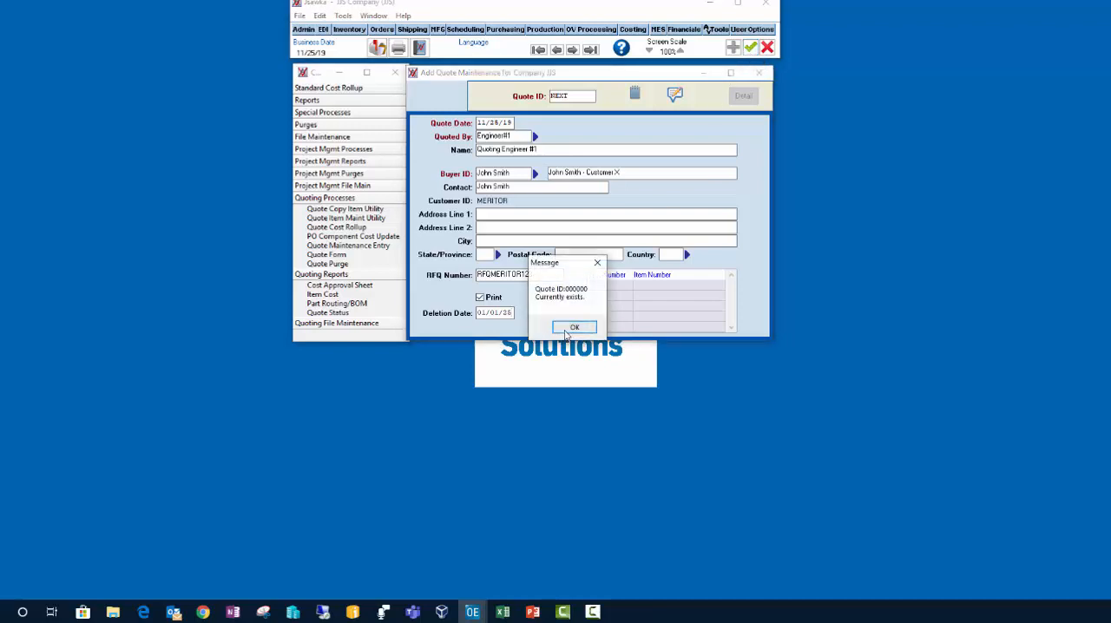
click(576, 328)
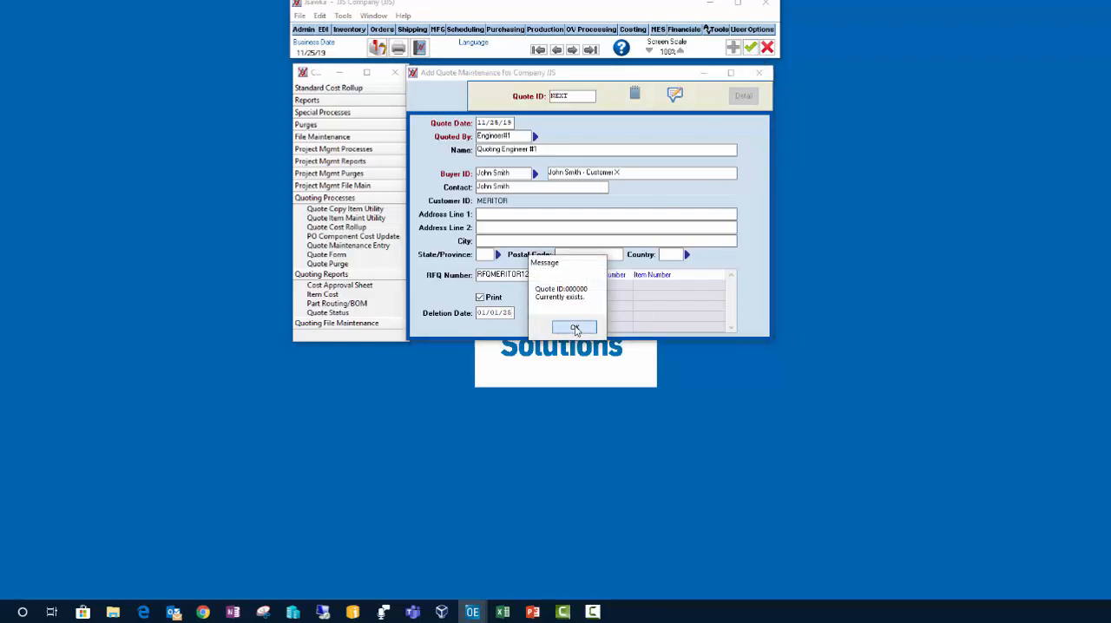
click(765, 71)
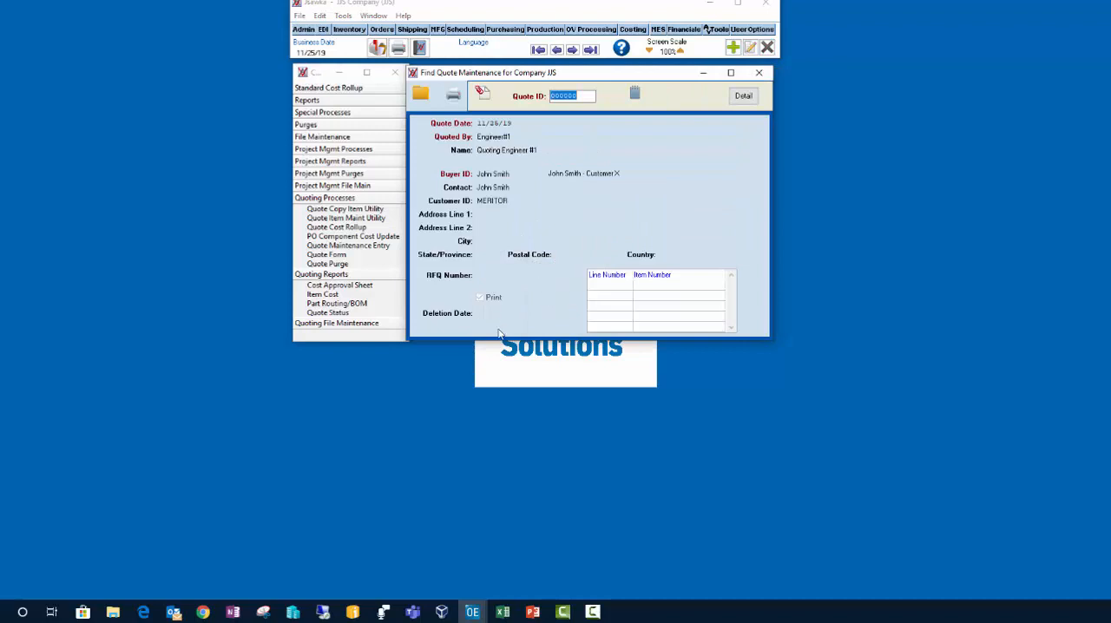
Step: Add detail line 0001 to the quote with item Quoted Example and status New
click(737, 97)
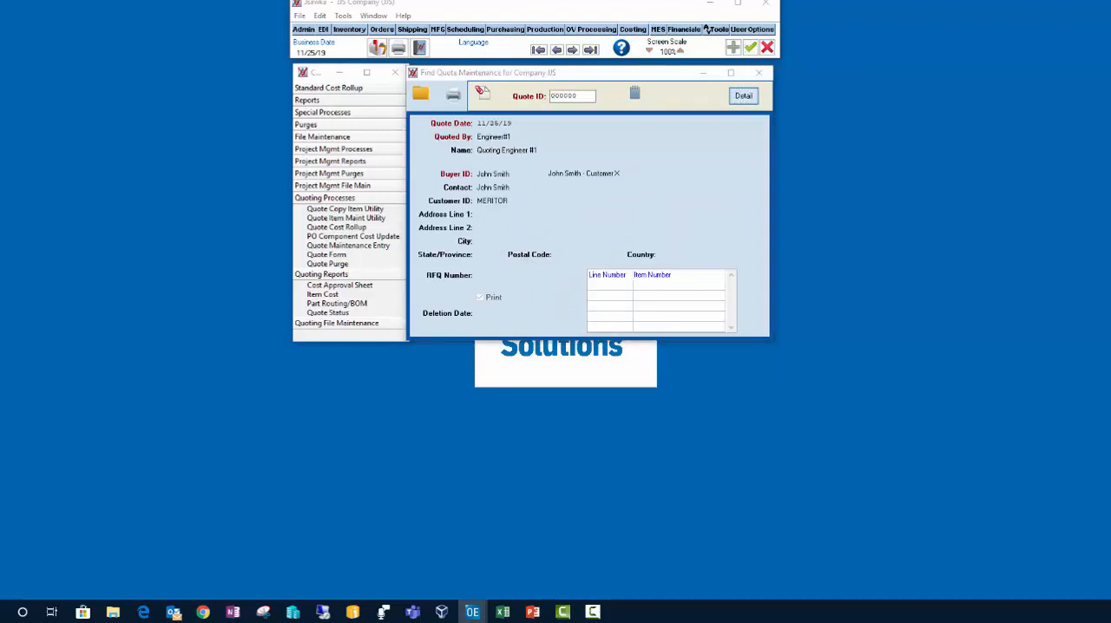
drag(586, 99, 589, 76)
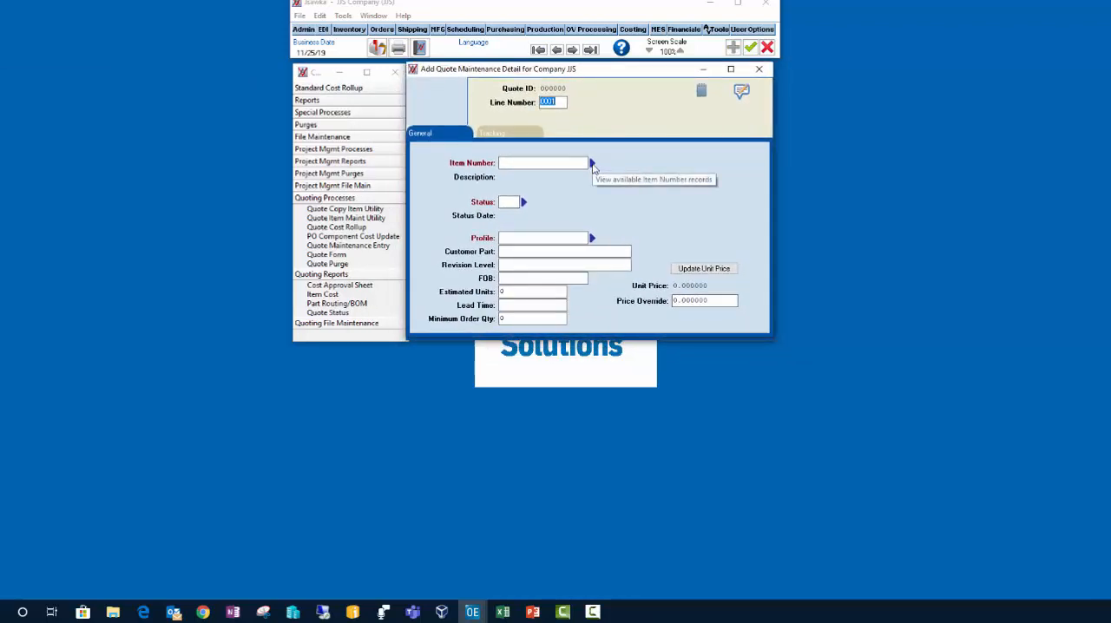
click(592, 164)
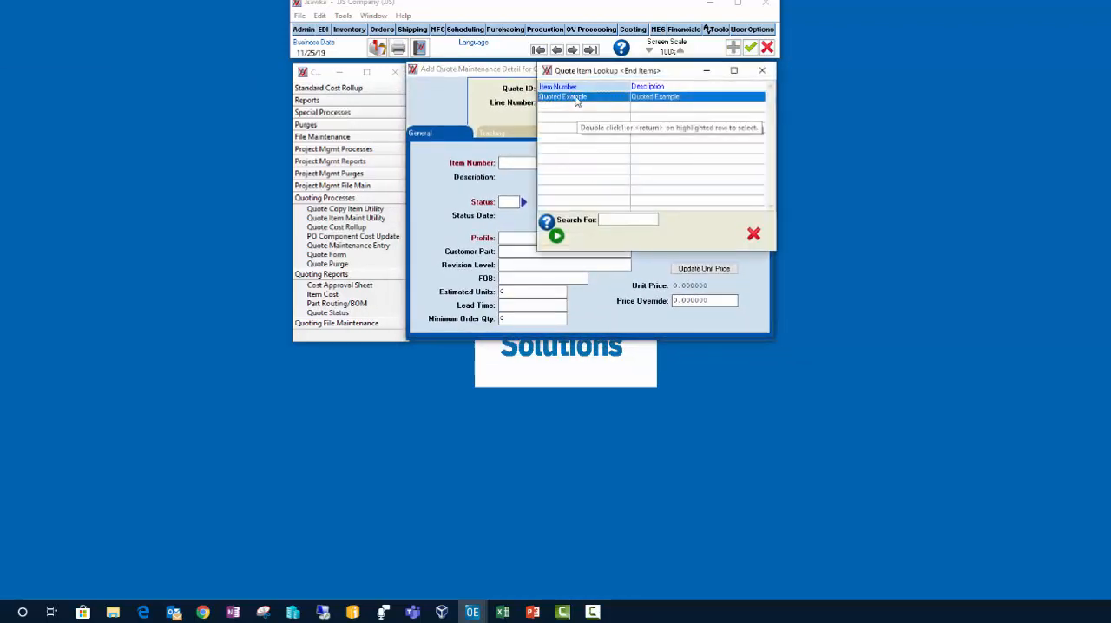
double_click(577, 102)
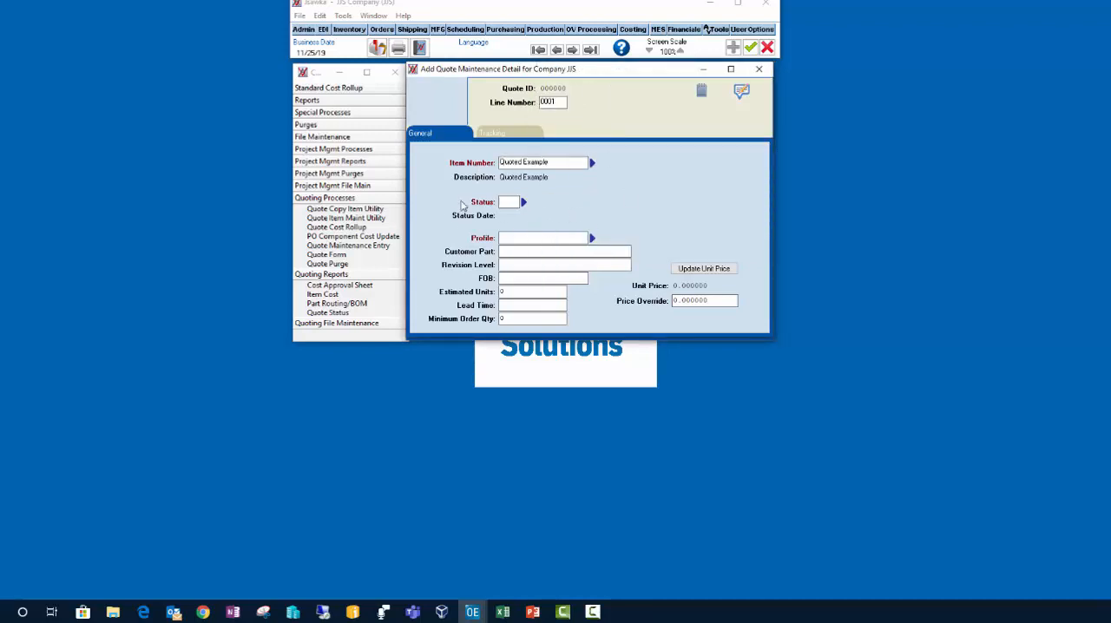
click(525, 203)
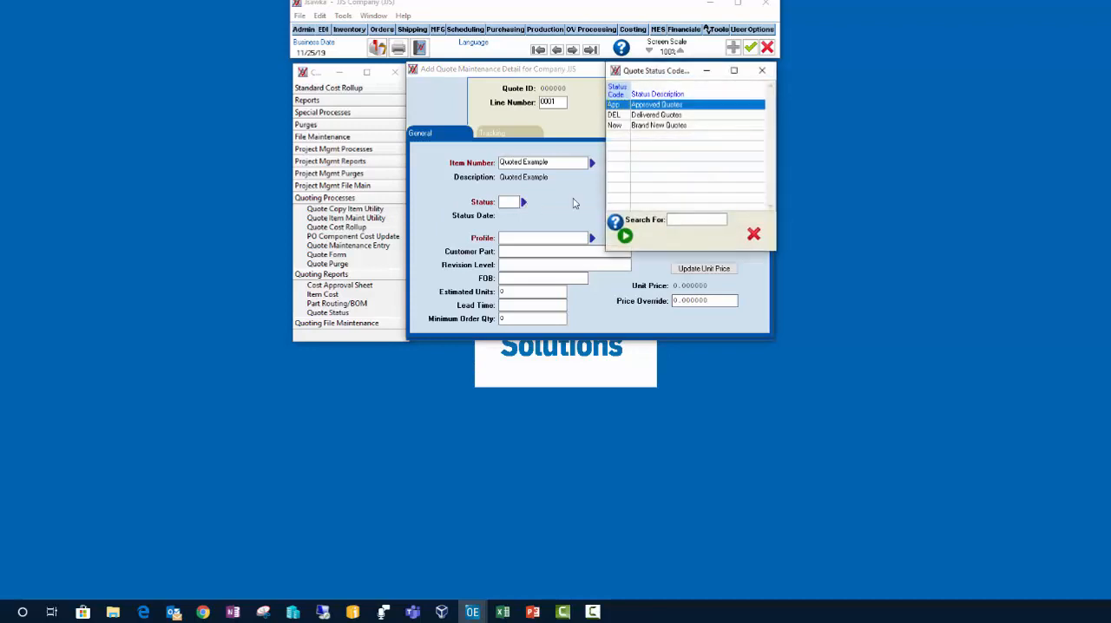
double_click(660, 127)
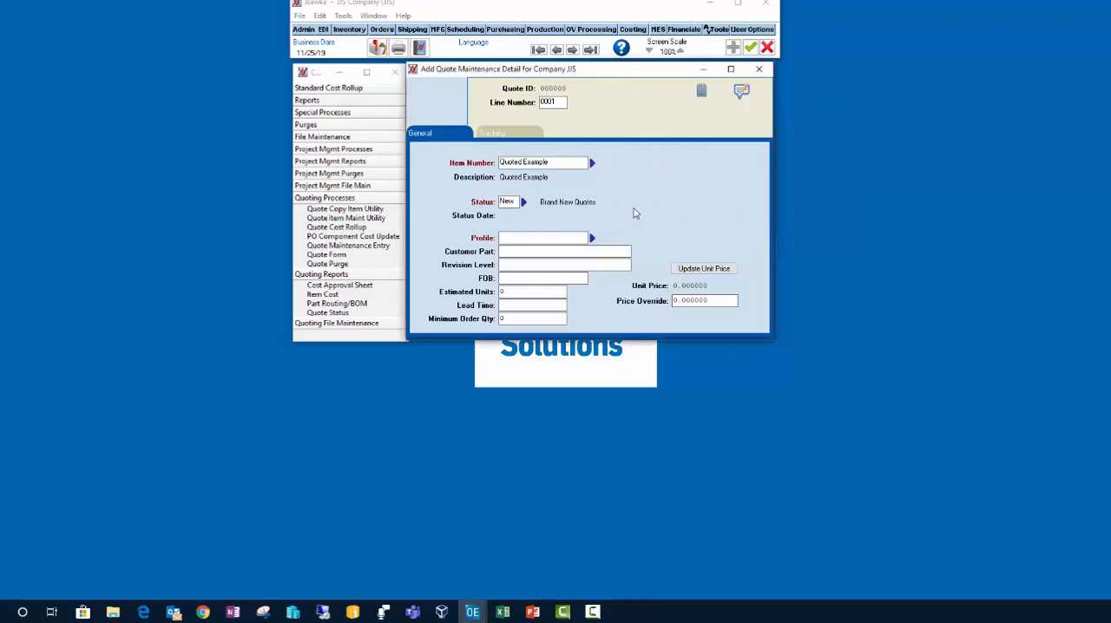
Step: Check the line's profile lookup, and open Quote Profile maintenance with its window beside the menu list
click(592, 238)
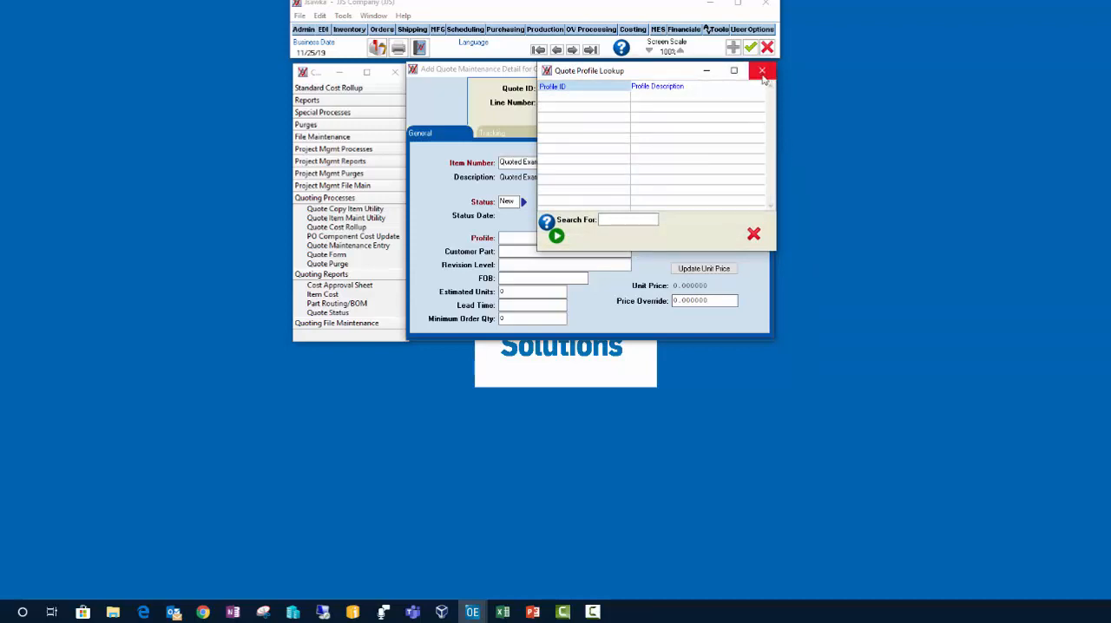
click(754, 235)
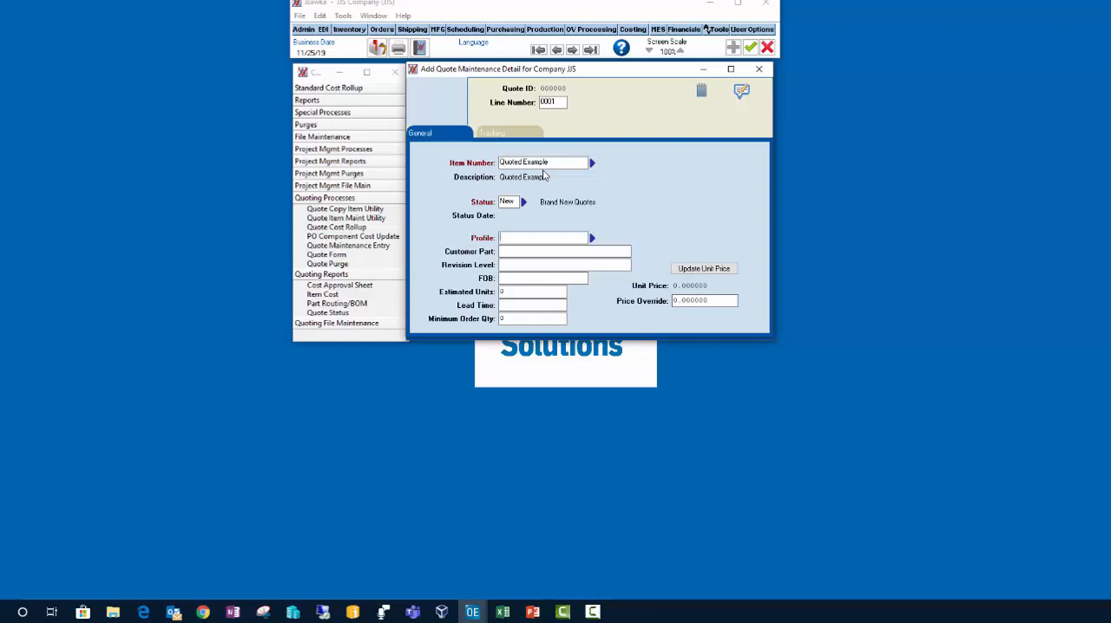
click(330, 324)
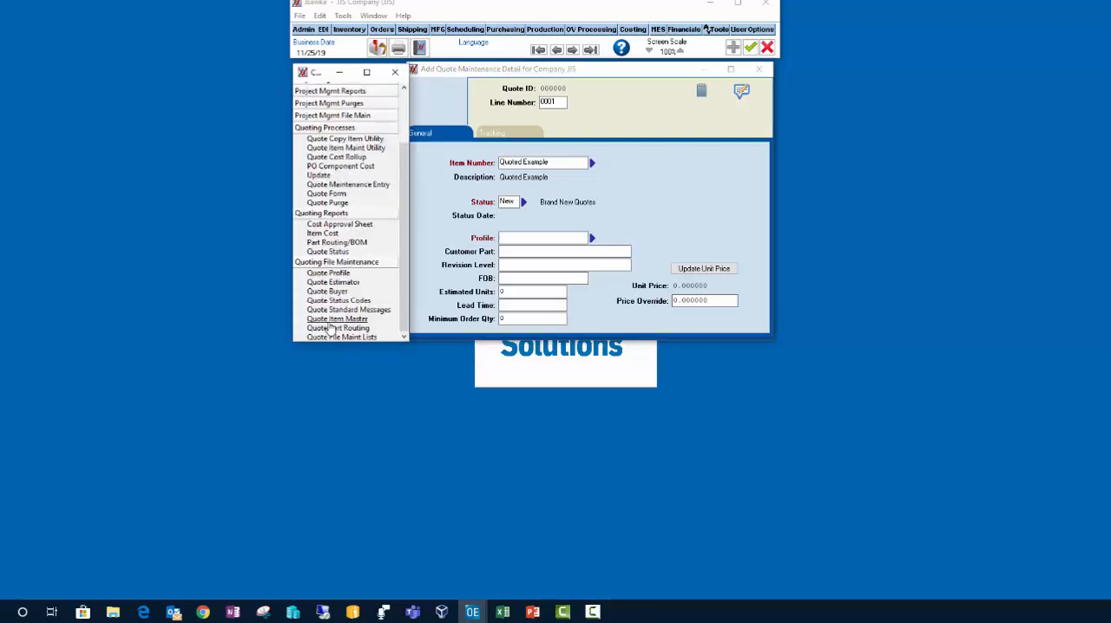
click(333, 275)
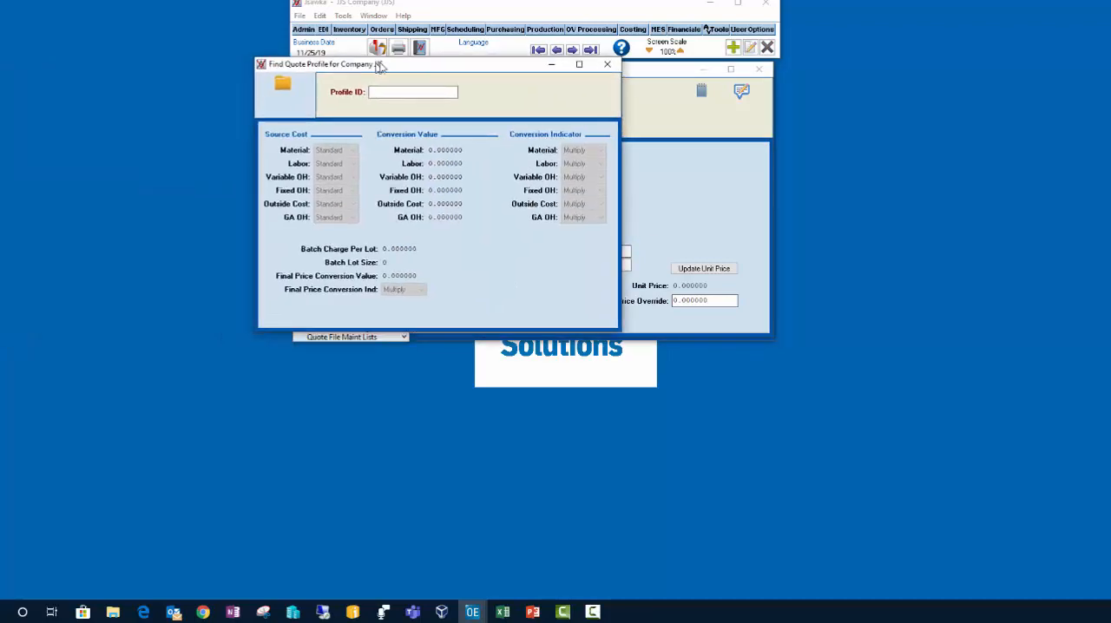
drag(377, 73, 500, 76)
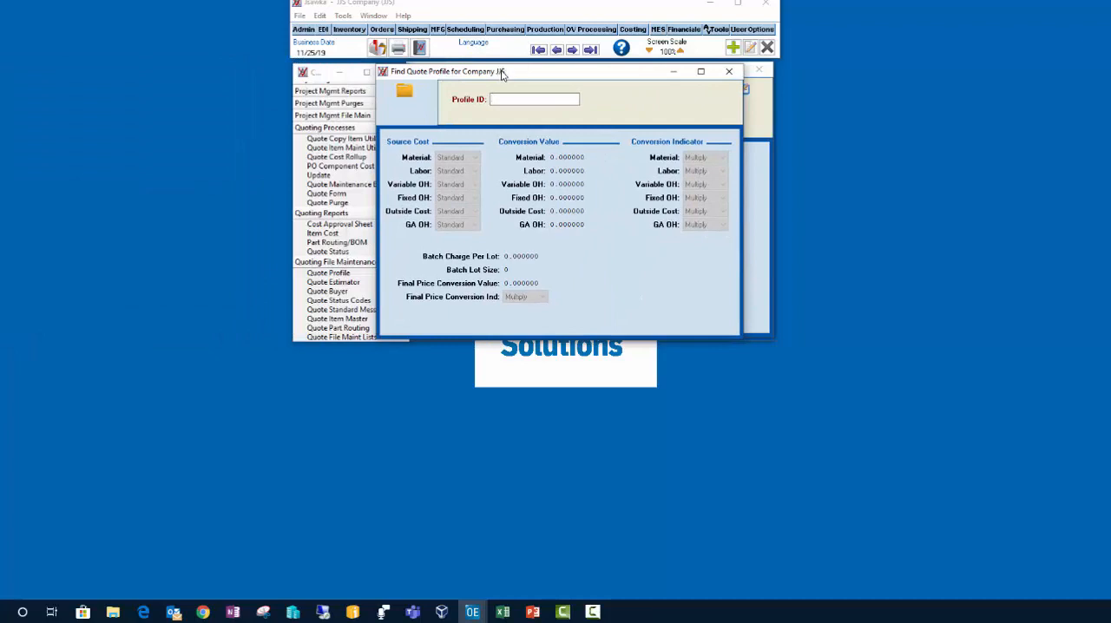
drag(501, 76, 530, 76)
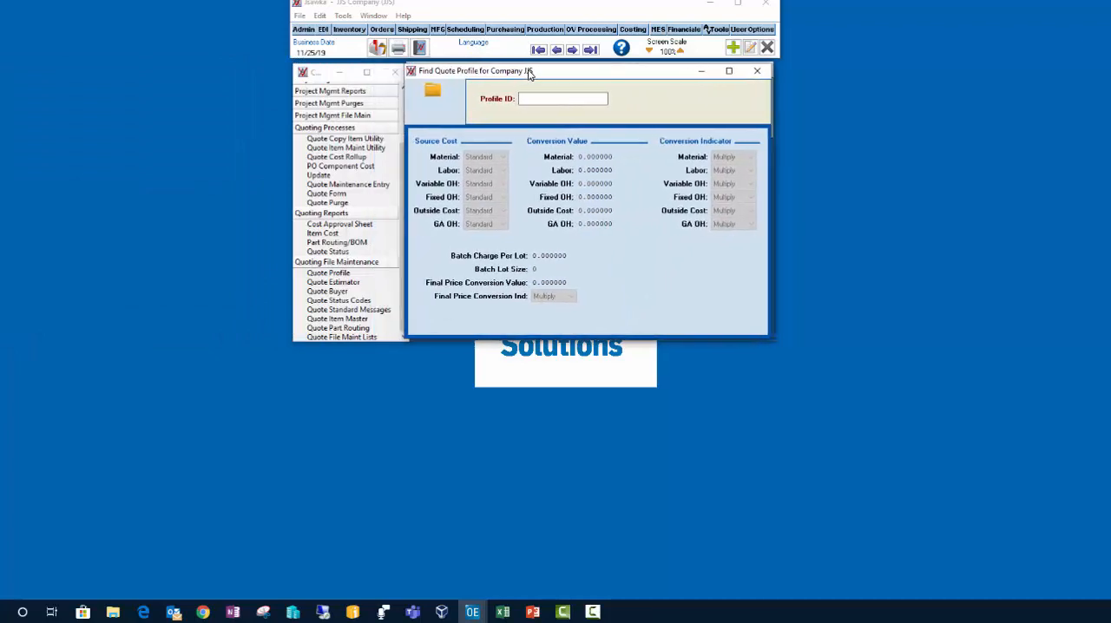
Step: Start a new quote profile with Example as both its ID and description
click(734, 49)
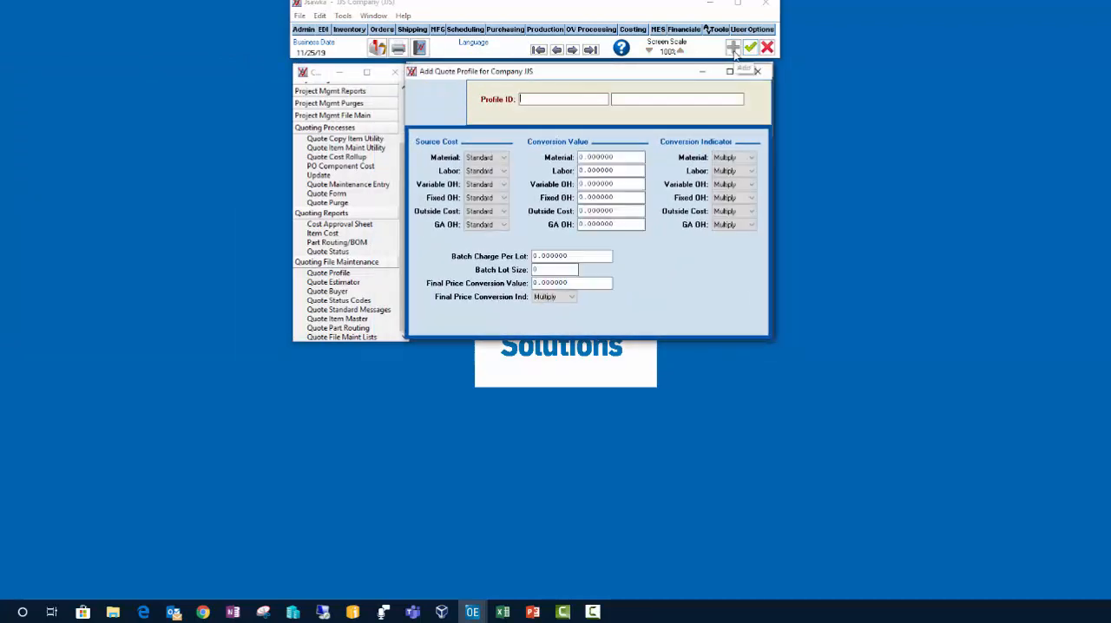
text(Example)
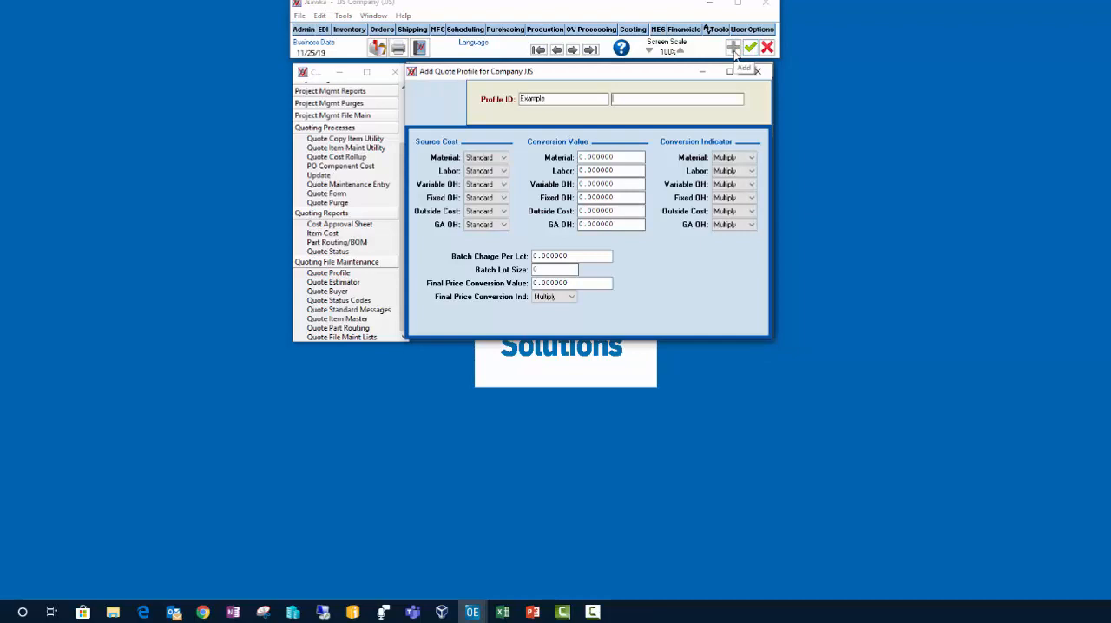
key(Tab)
text(Example)
key(Tab)
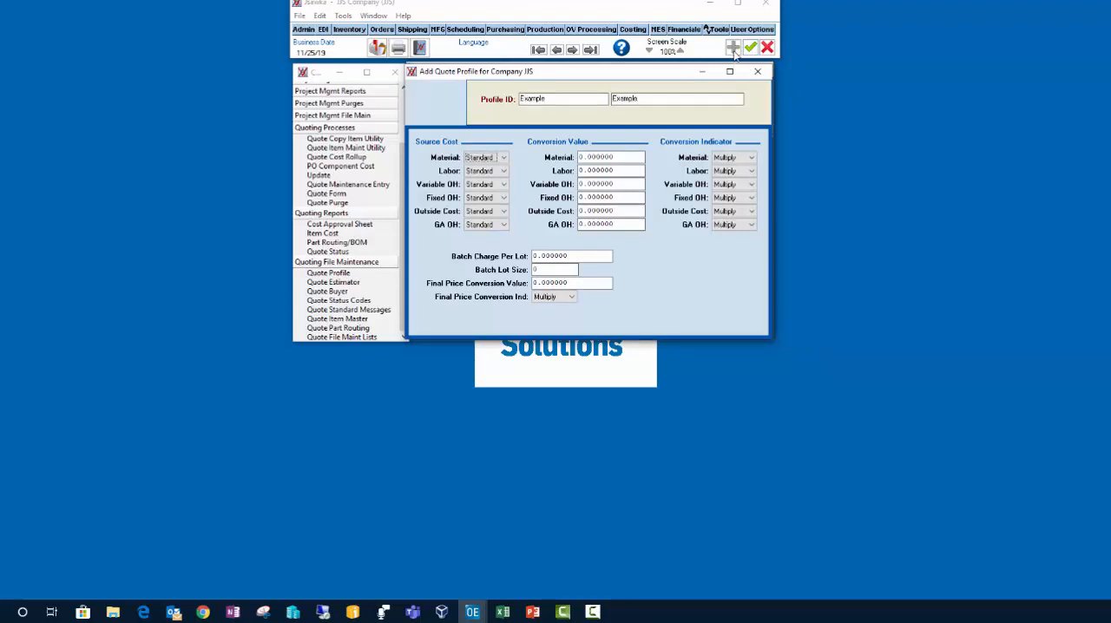
Step: Set the profile's conversion values to 1.15 for material and 1.5 for labor
click(617, 157)
drag(618, 157, 578, 158)
text(1.15)
key(Tab)
drag(633, 171, 554, 174)
text(1.5)
key(Tab)
Step: Set the profile's fixed and variable overhead conversion values to 1.2 each
drag(632, 198, 563, 198)
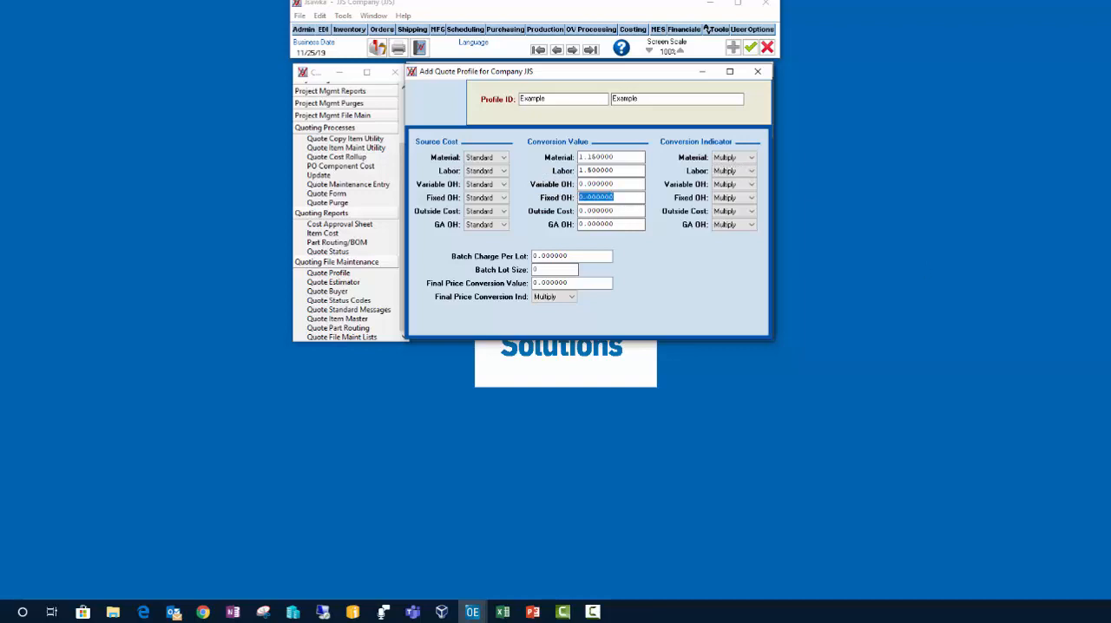
text(1.2)
key(Tab)
click(597, 184)
text(1.)
key(Tab)
Step: Set the final price conversion value to 1, and save and close the Example profile
click(584, 286)
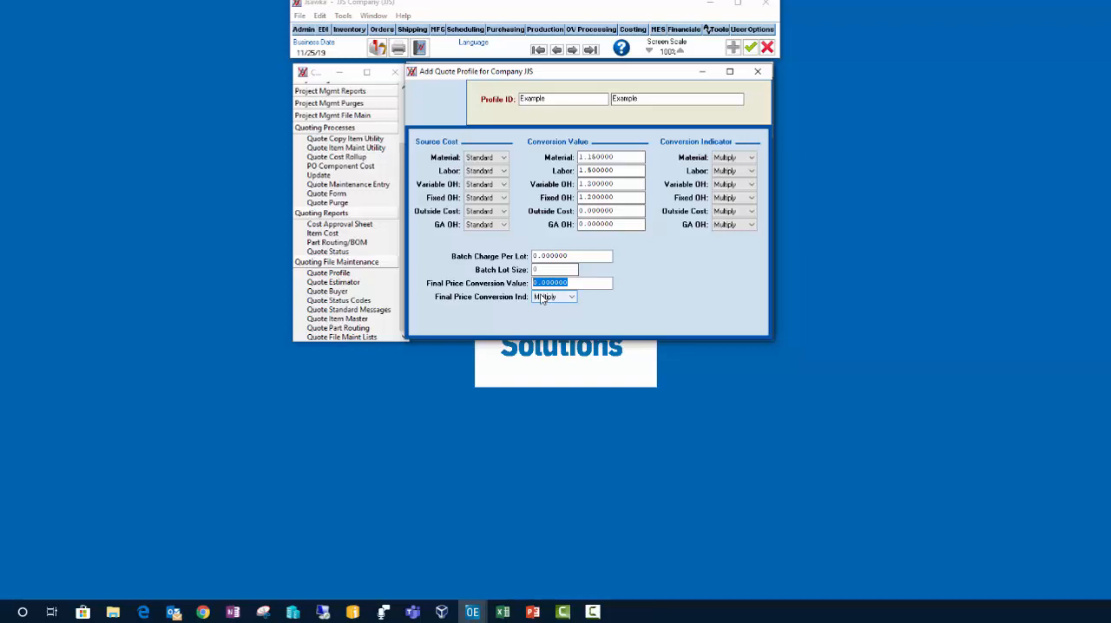
click(753, 49)
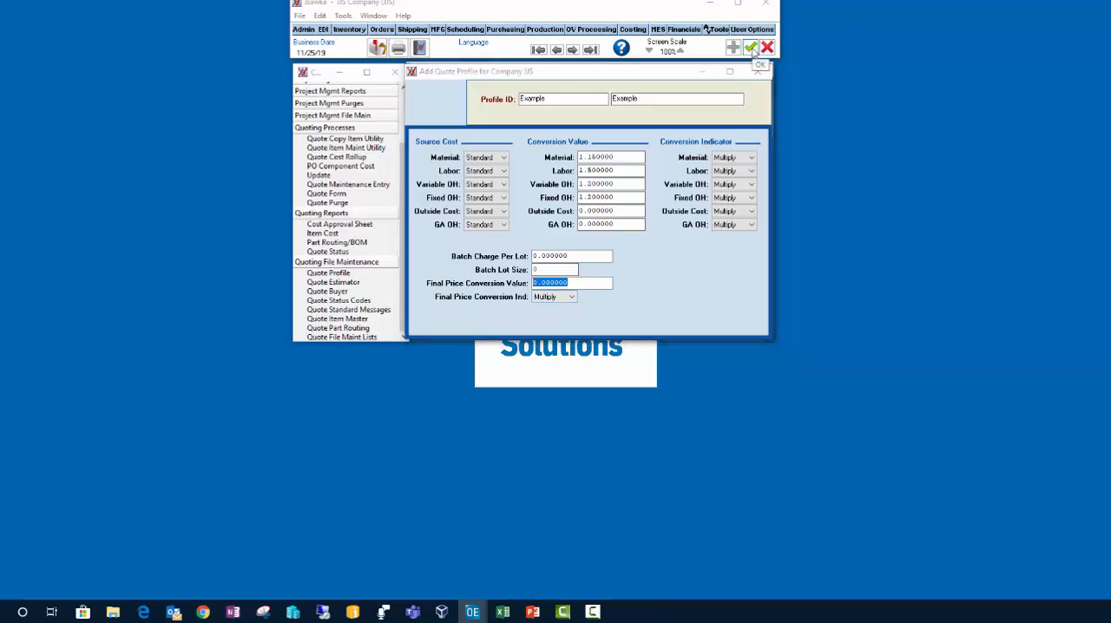
click(608, 329)
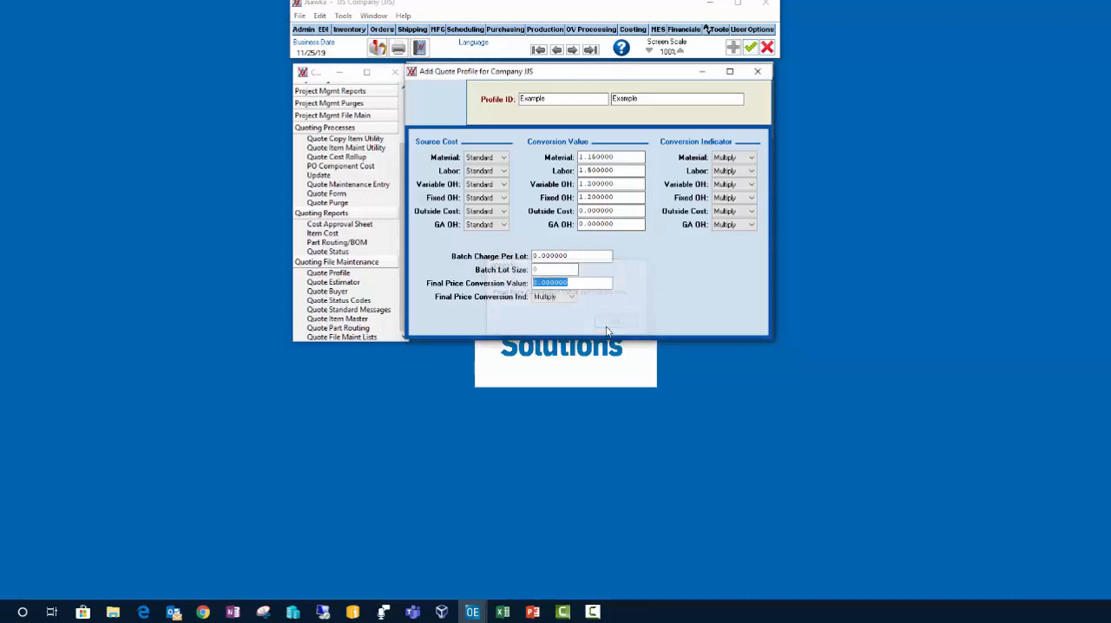
text(1)
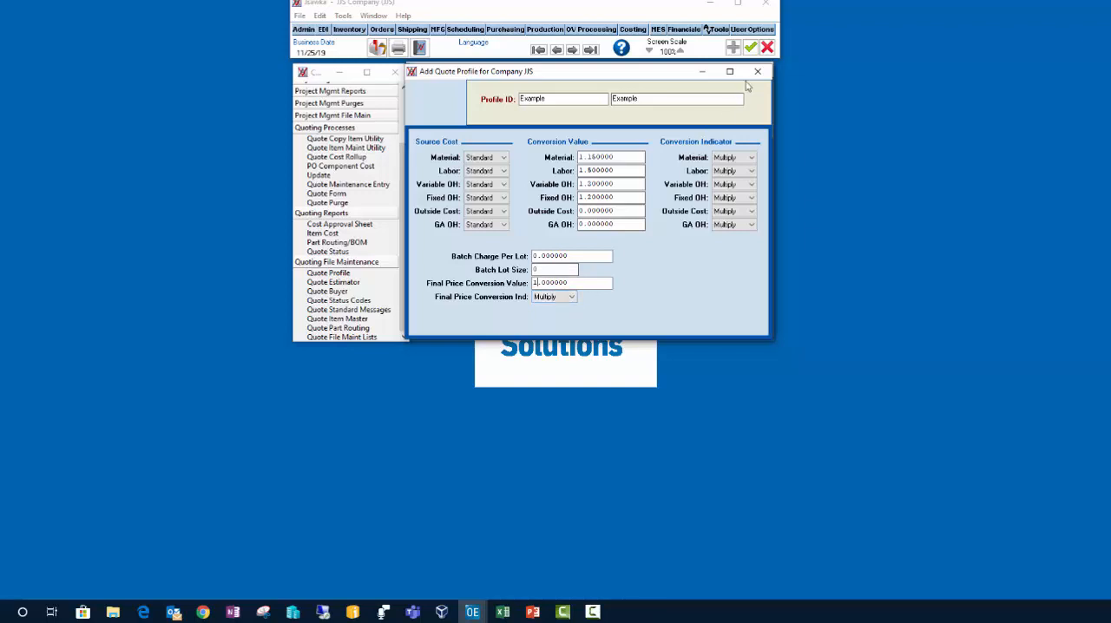
click(751, 48)
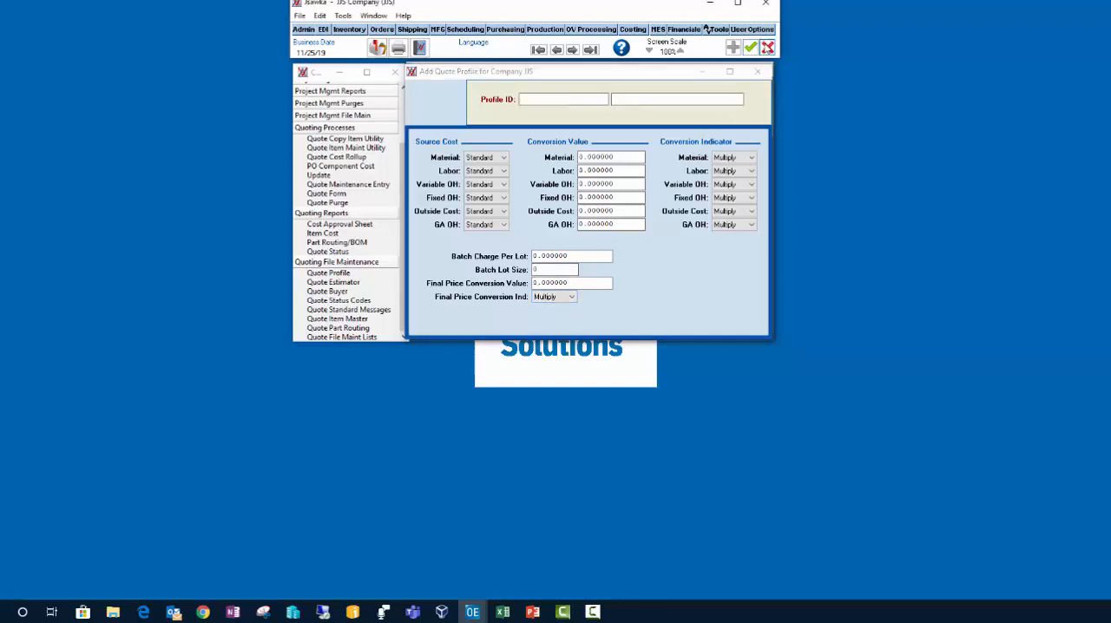
click(768, 48)
click(760, 73)
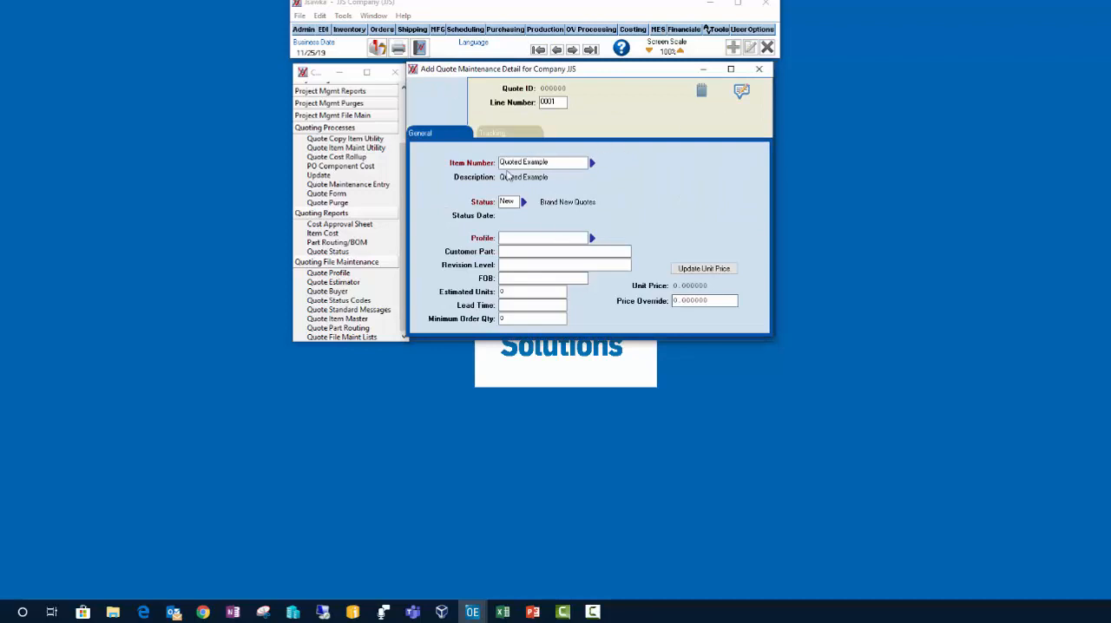
Step: Assign the Example profile to the quote line, with customer part Customer Part 123 and revision level REV A
click(592, 238)
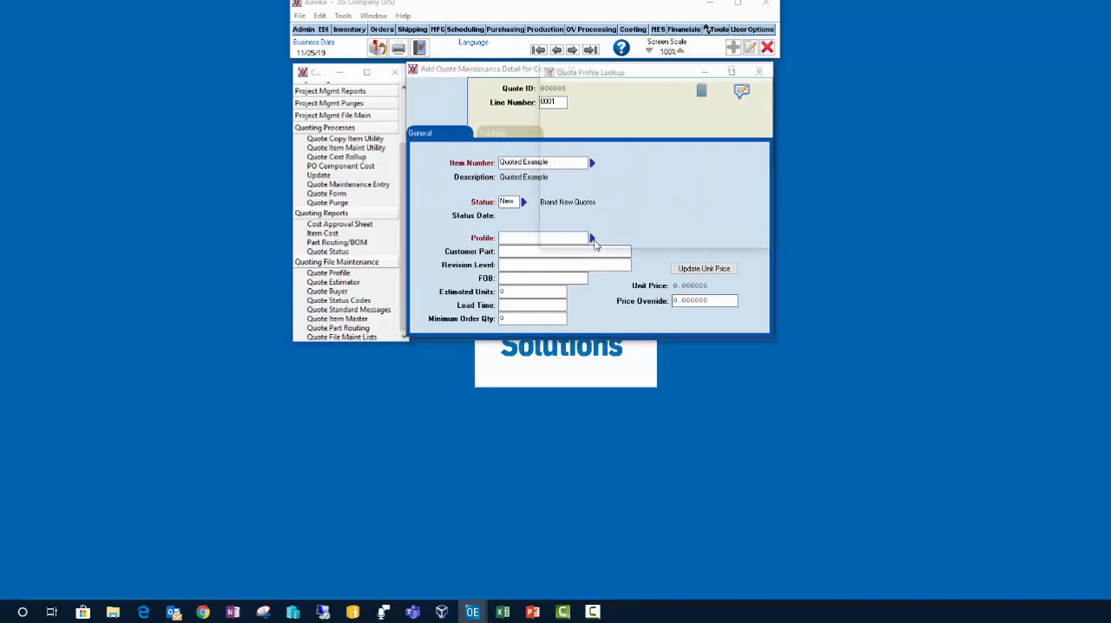
double_click(594, 103)
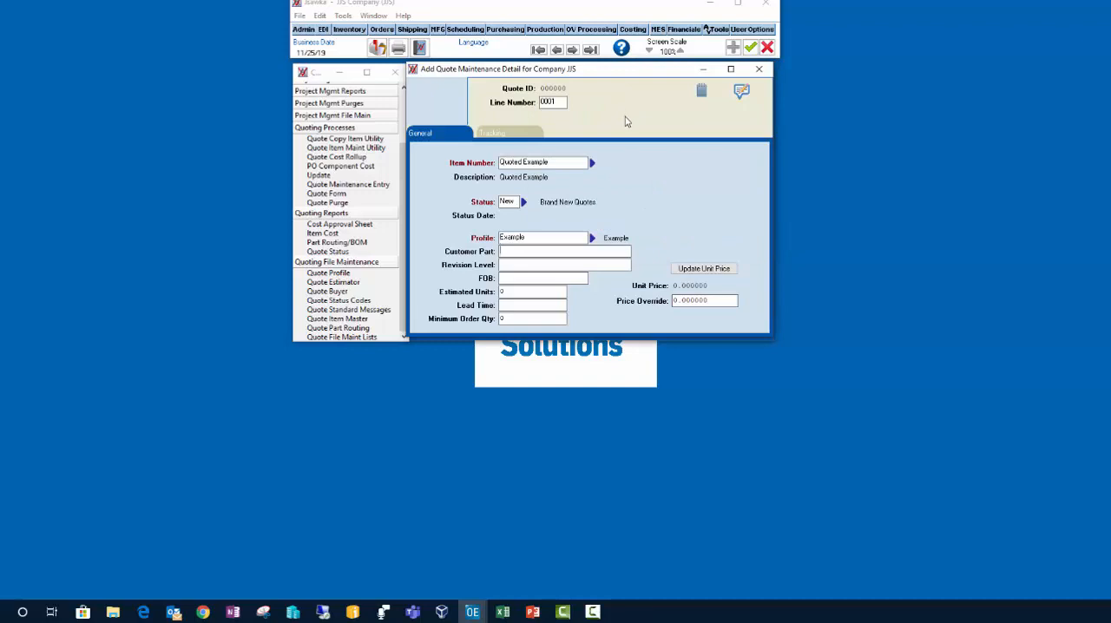
text(Customer Part)
text( 123)
text(RE)
text(V A)
key(Tab)
key(Tab)
Step: Enter 500,000 estimated units, a lead time of 2 weeks and a minimum order quantity of 100,000
text(500,000)
text(2 weeks)
key(Tab)
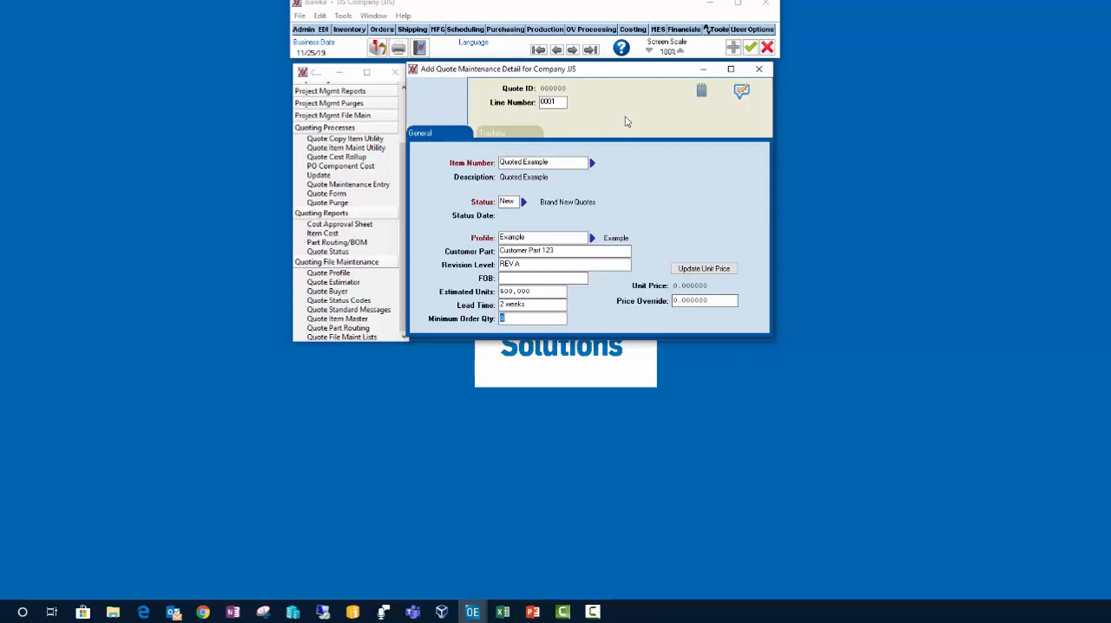
text(100,000)
key(Tab)
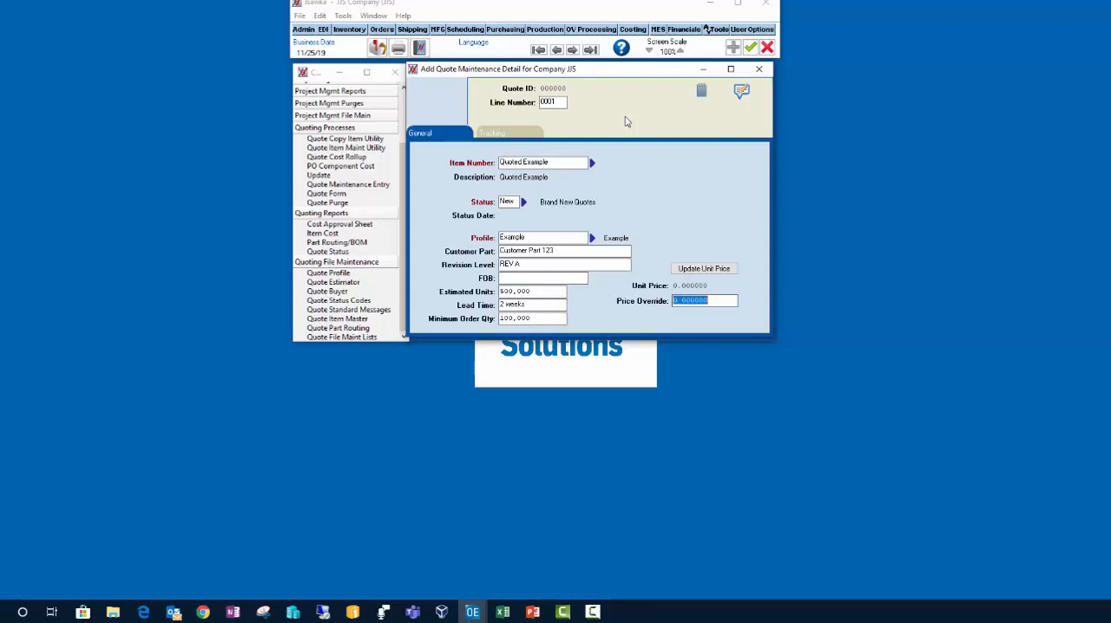
Step: Update the line's unit price, override it with 1.85, and save the line without adding another
click(718, 271)
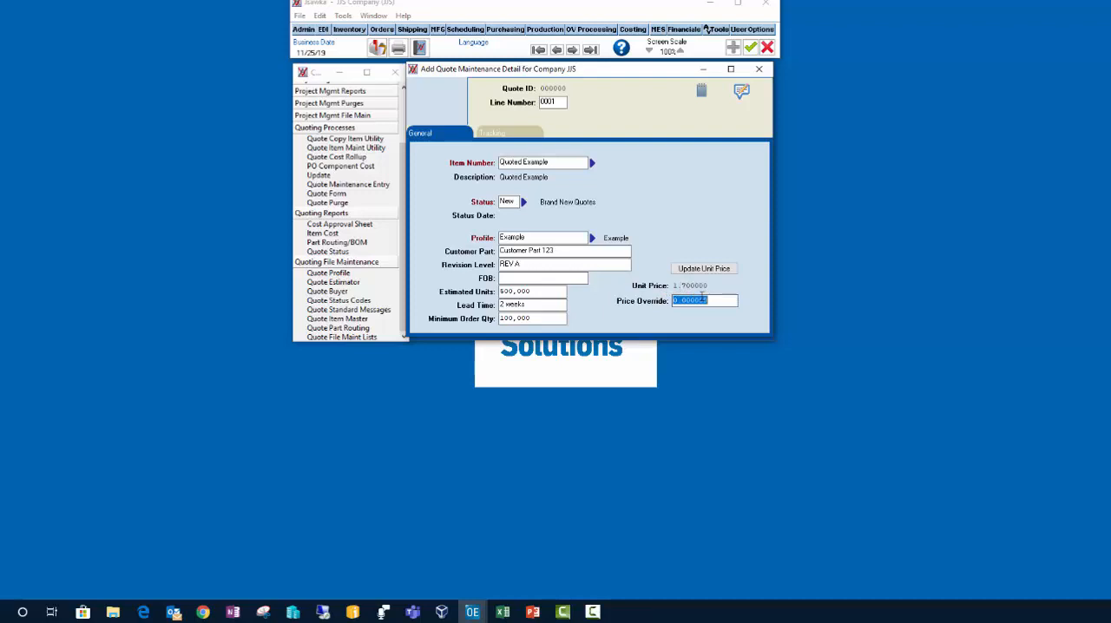
text(1)
text(9)
text(85)
key(Tab)
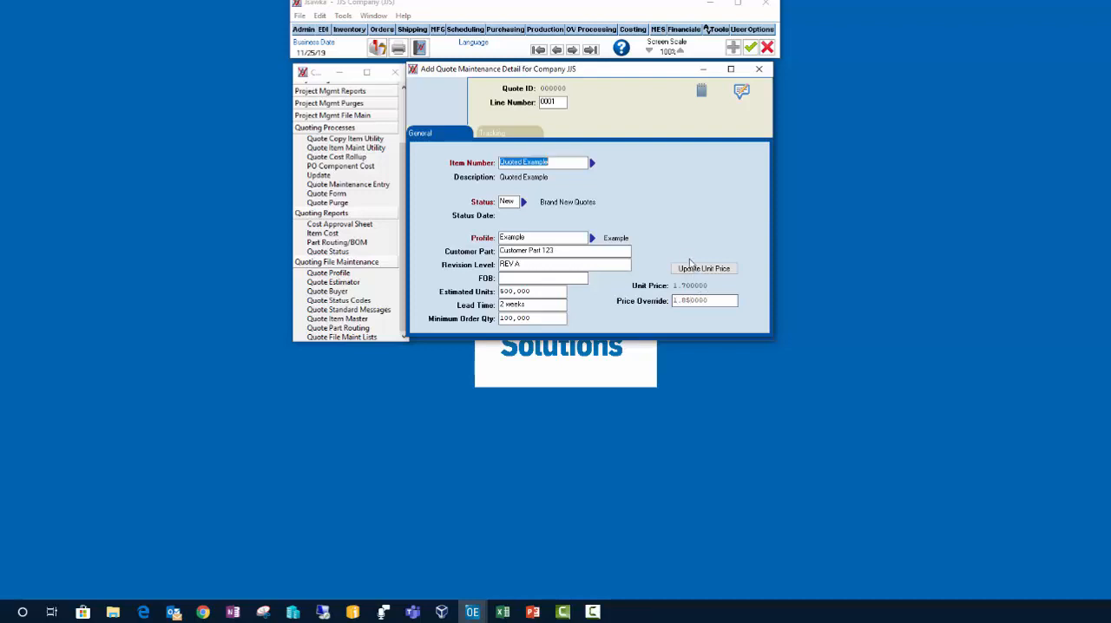
right_click(650, 161)
click(662, 166)
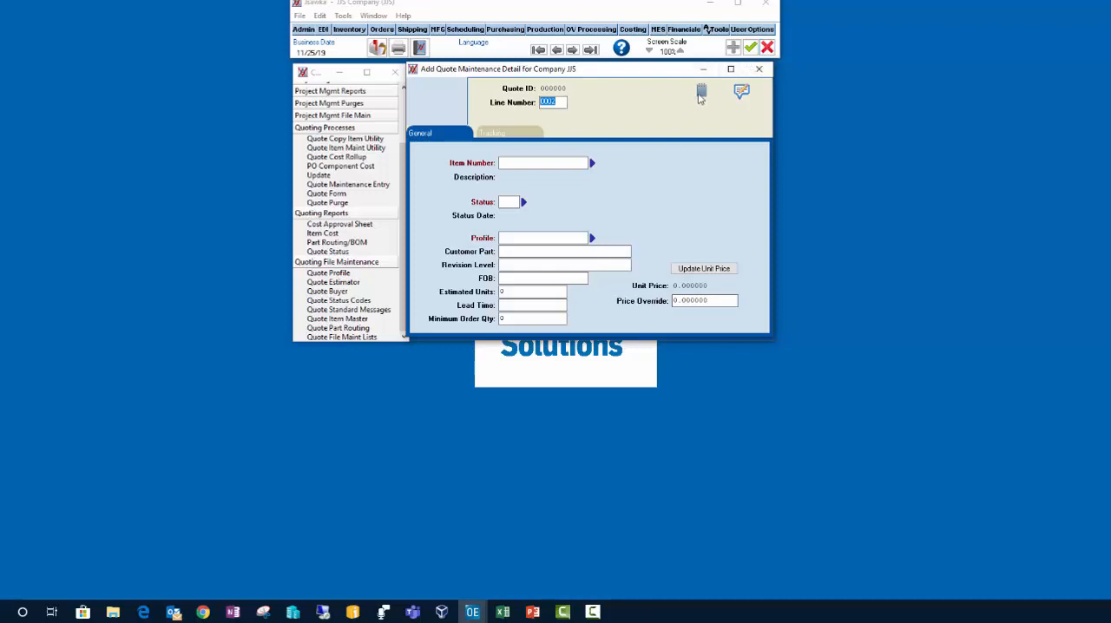
click(768, 48)
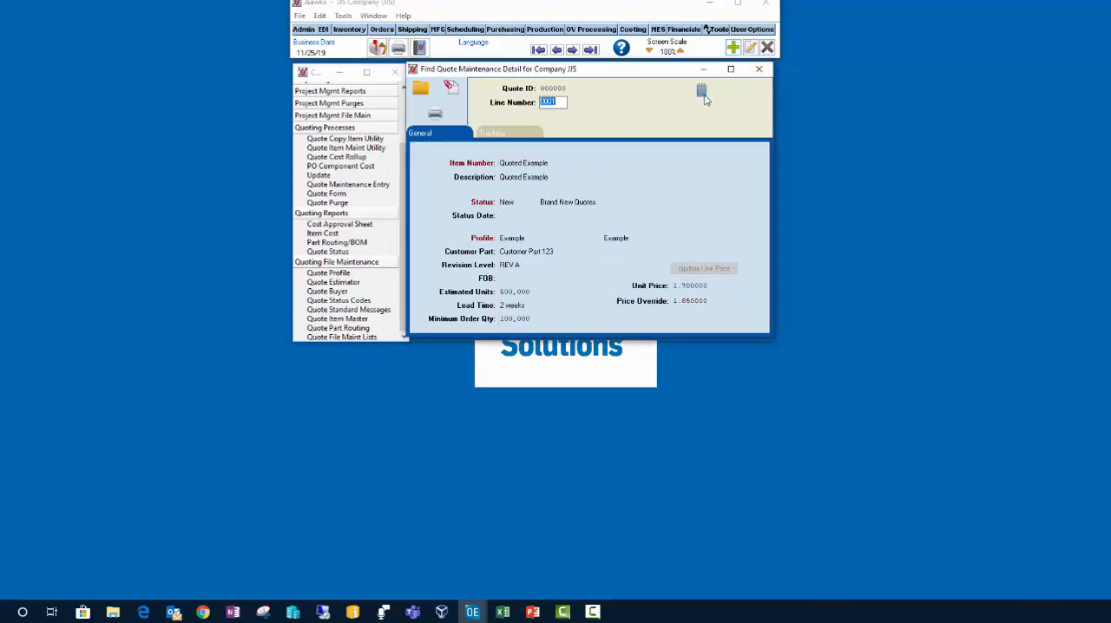
Step: View the notes of quote line 0001, and return to the quote header to view its notes
click(705, 94)
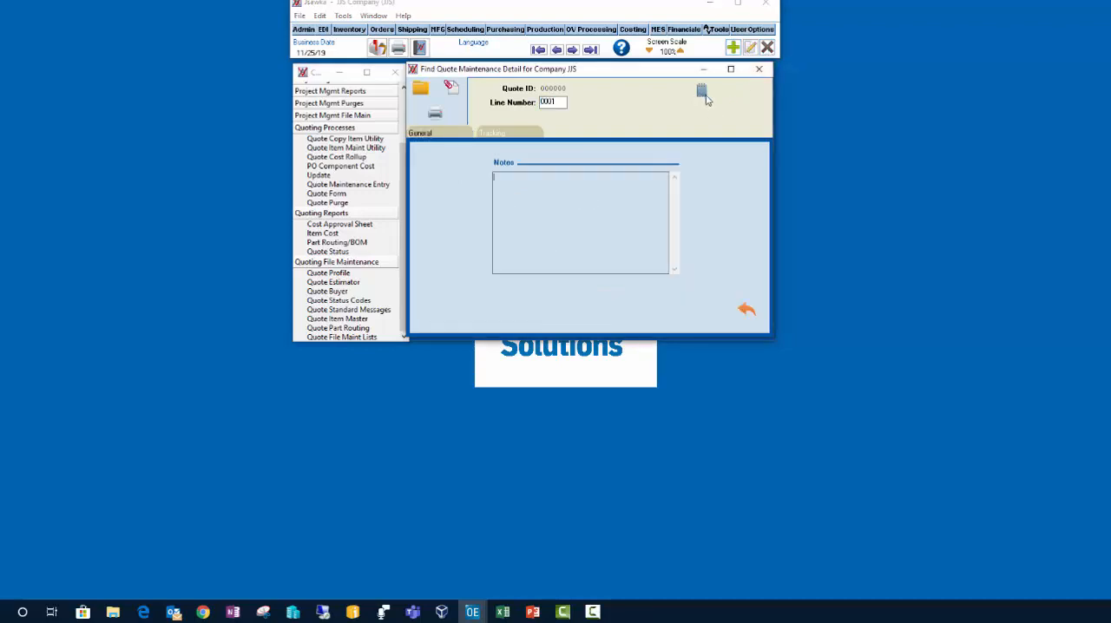
click(756, 309)
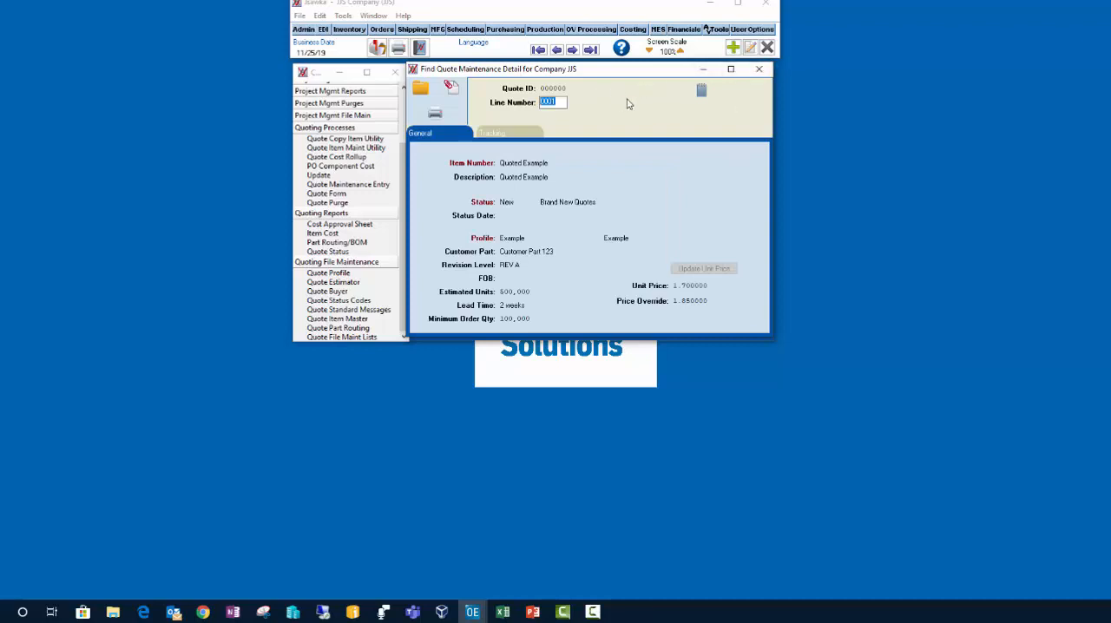
click(759, 68)
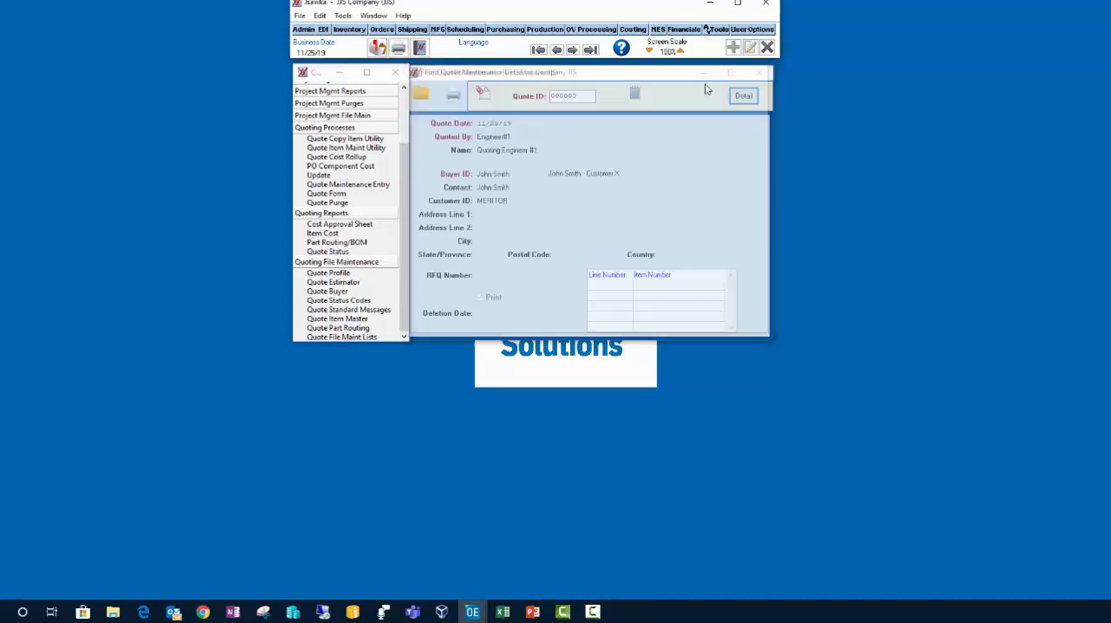
click(634, 95)
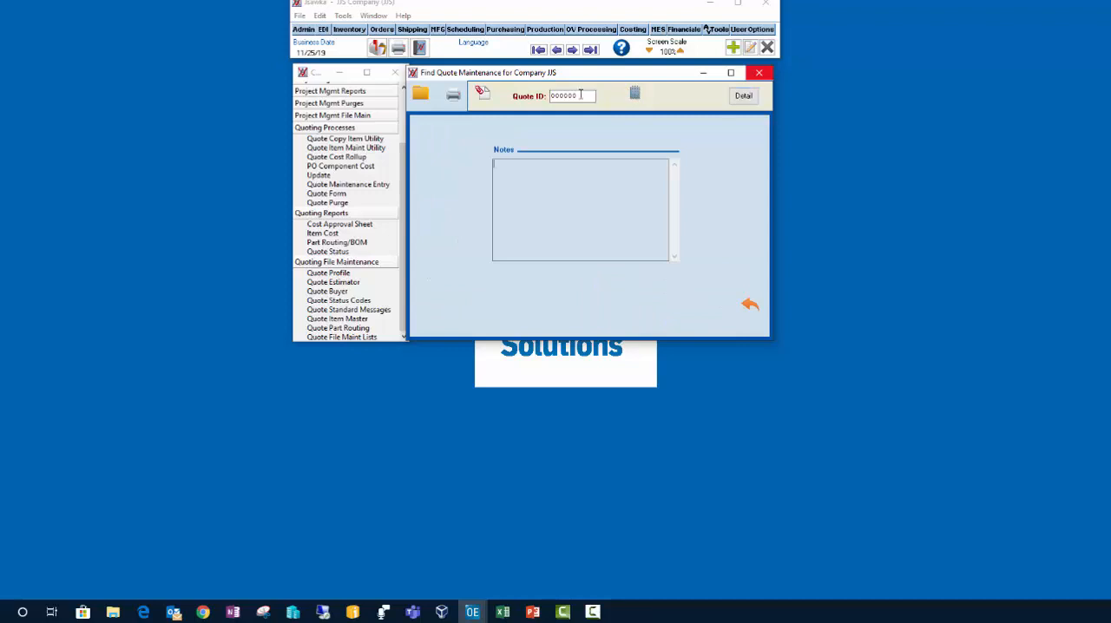
click(747, 305)
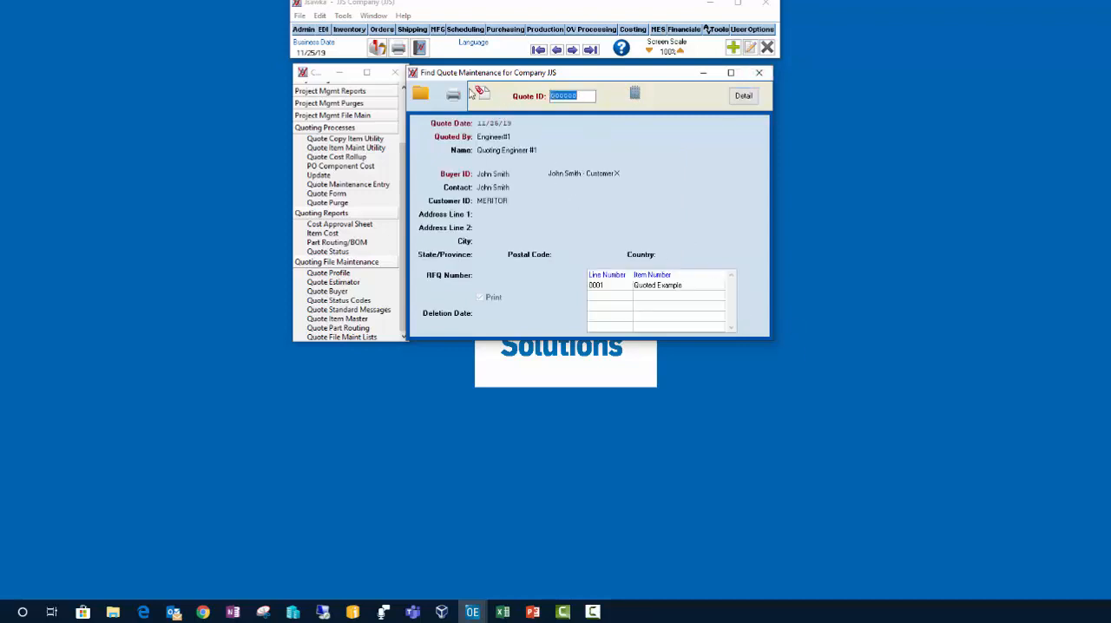
Step: View the quote header's attachments, look through the list of existing quotes, and close quote maintenance
click(483, 93)
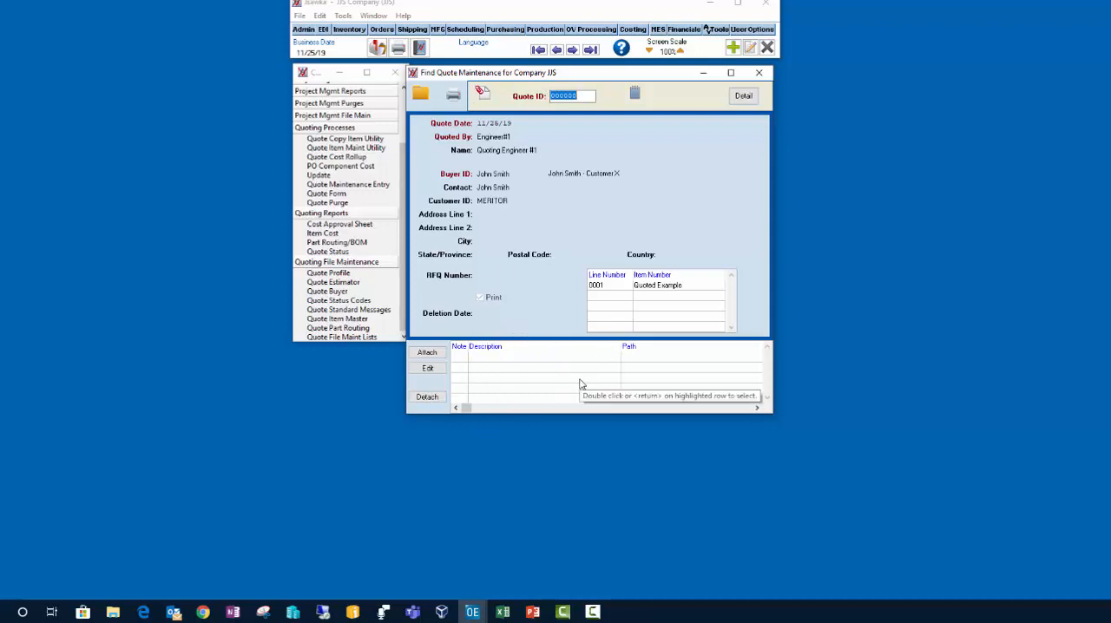
click(422, 98)
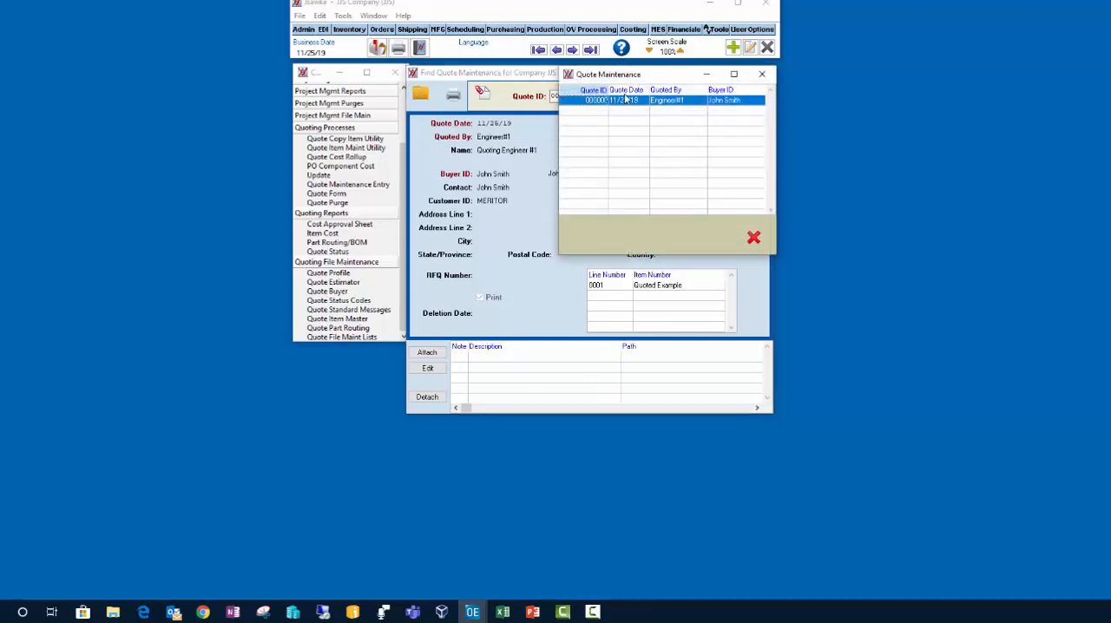
click(762, 74)
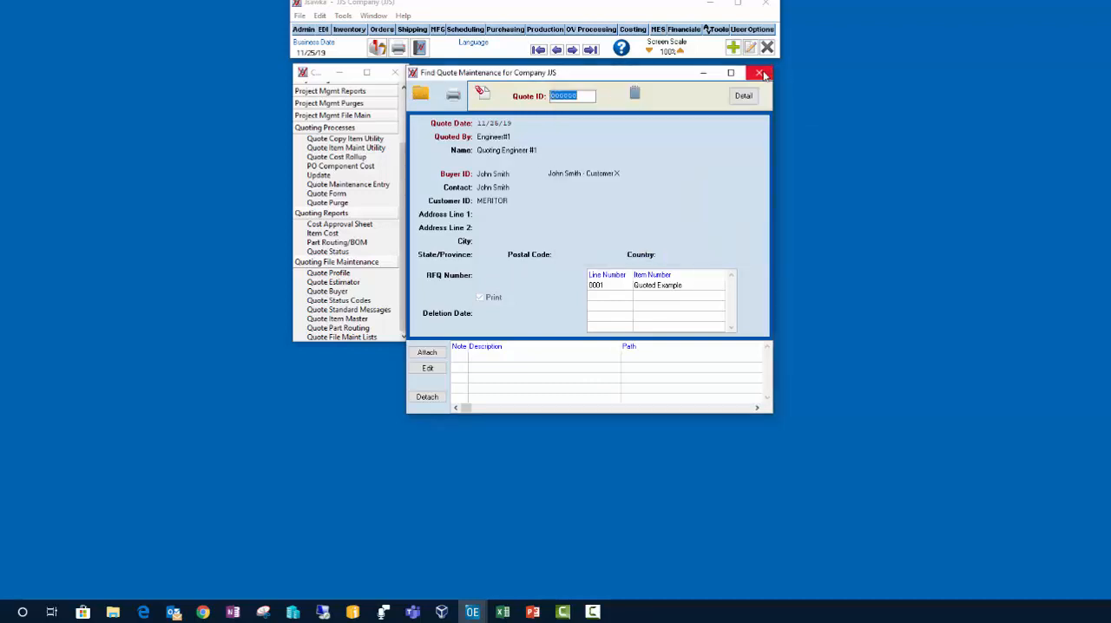
click(762, 73)
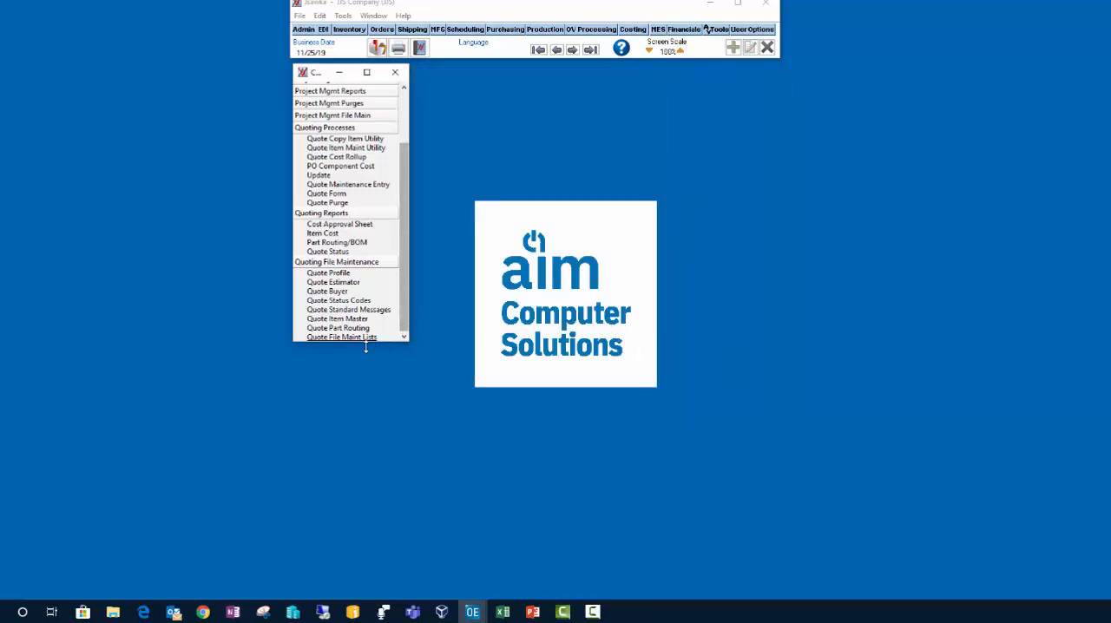
Step: Check the available quote status reports, and preview the Quote Cost/Approval Sheet on screen for all quotes and lines
click(328, 251)
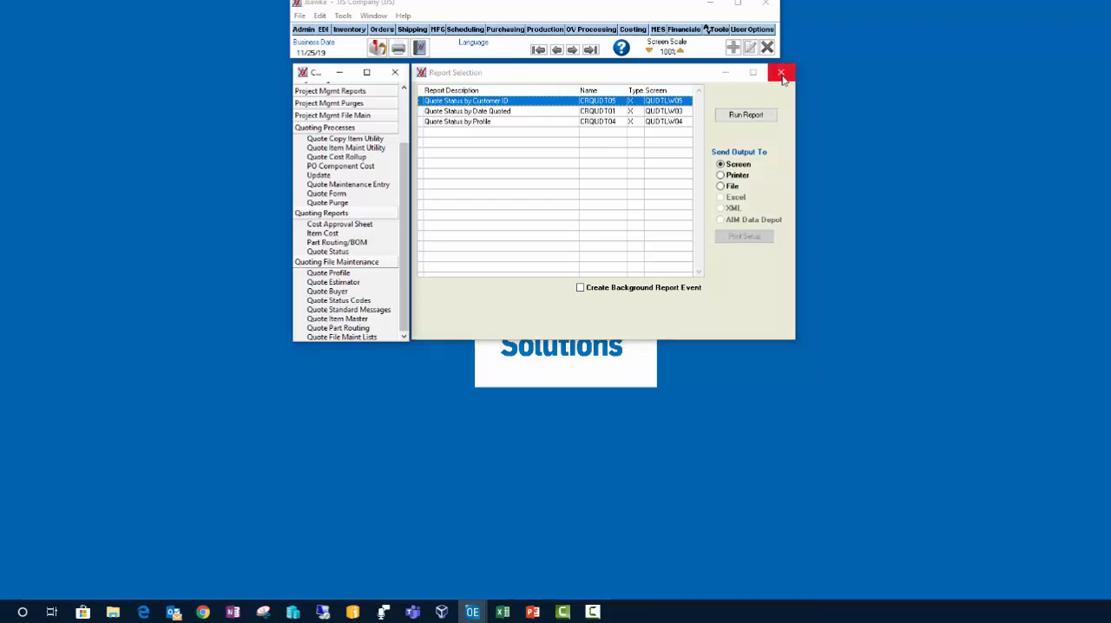
click(782, 74)
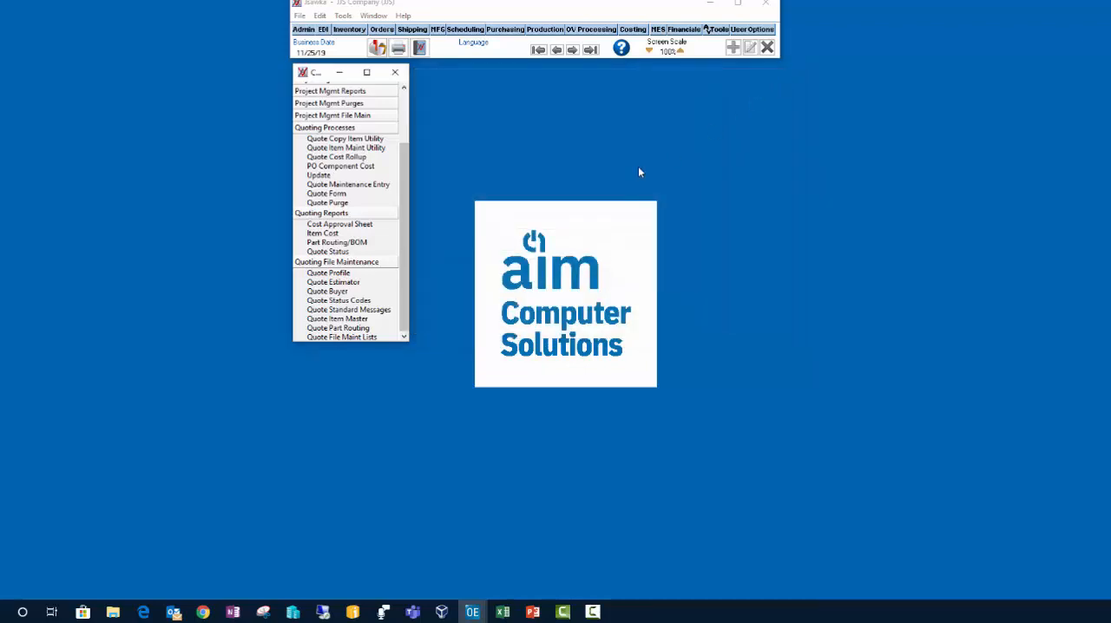
click(356, 227)
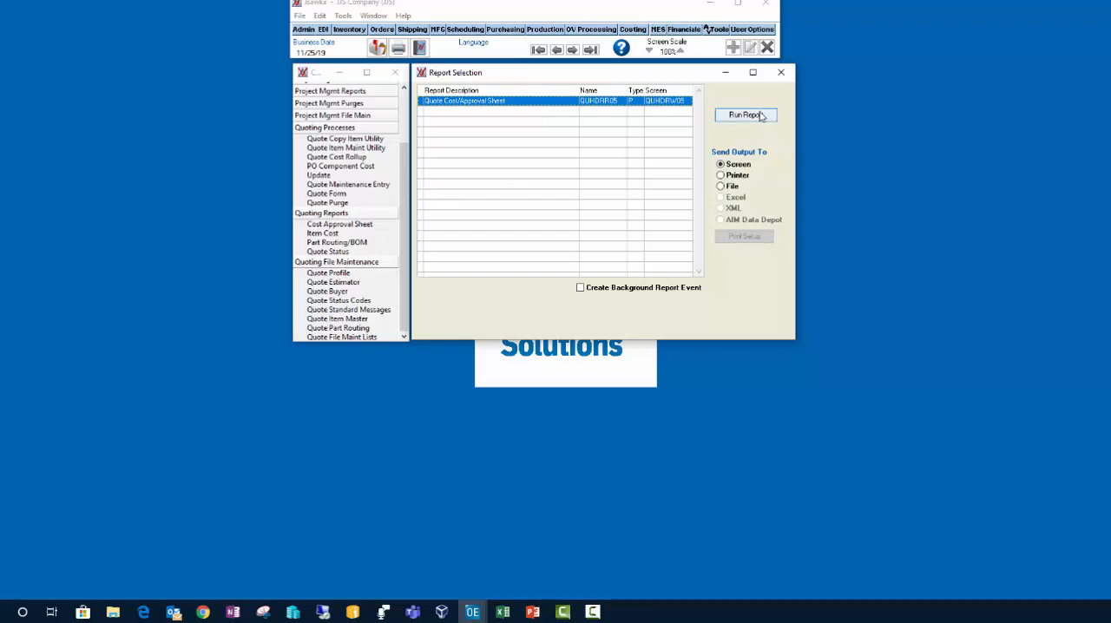
click(757, 115)
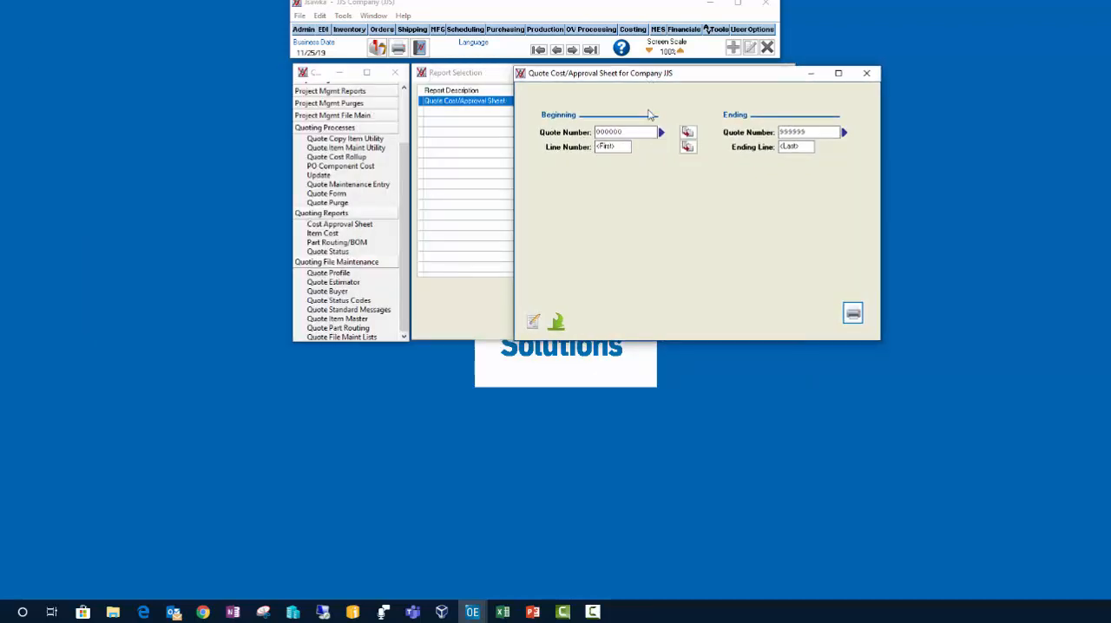
click(853, 314)
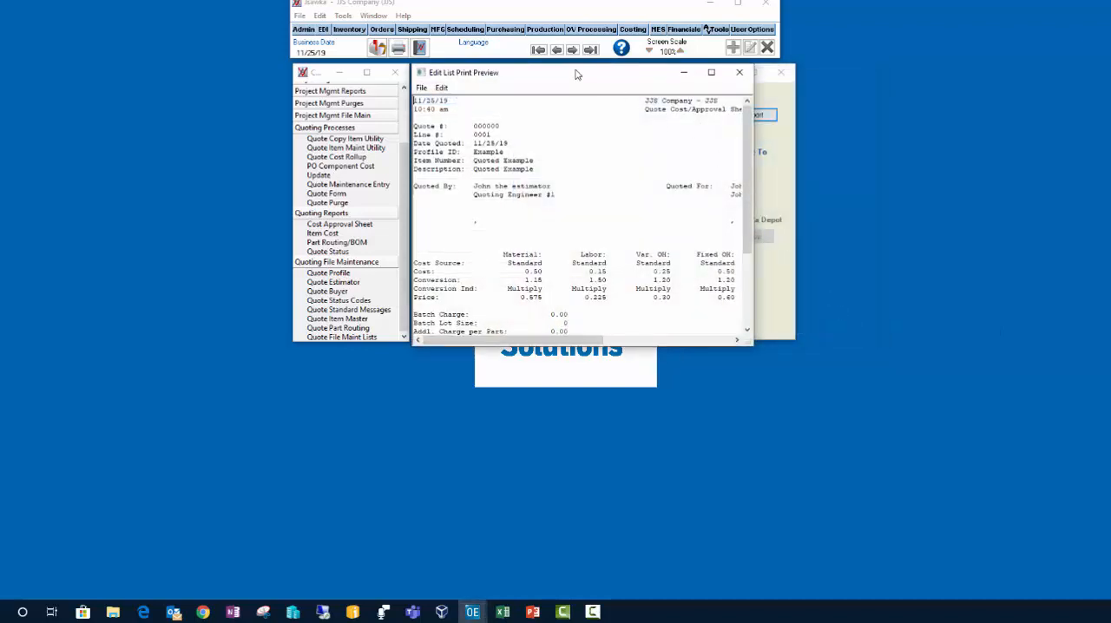
double_click(578, 72)
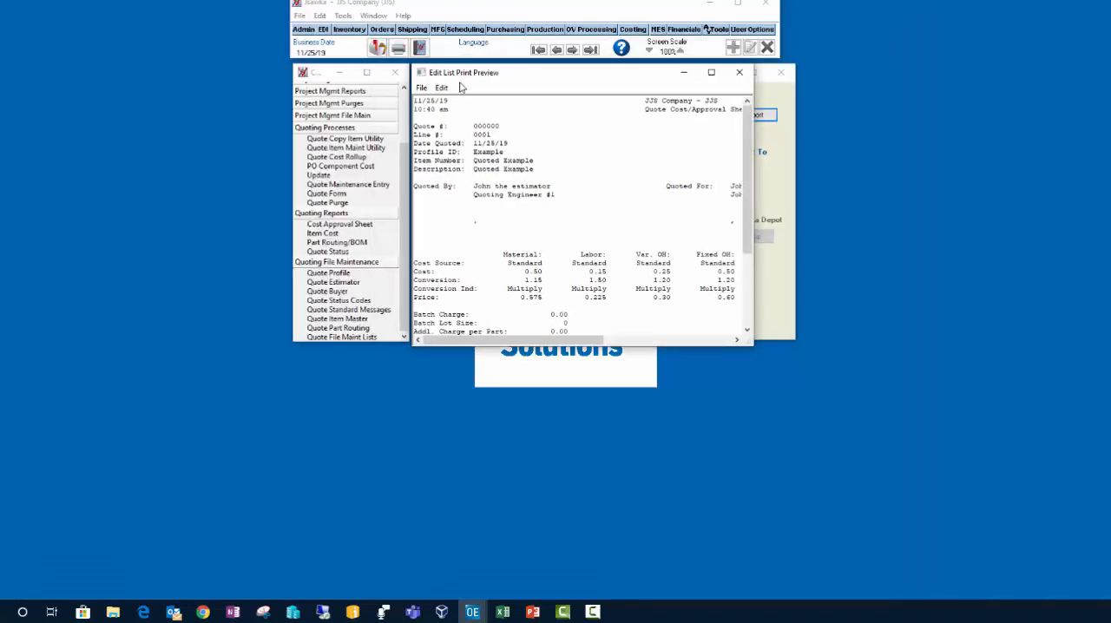
drag(463, 82, 120, 28)
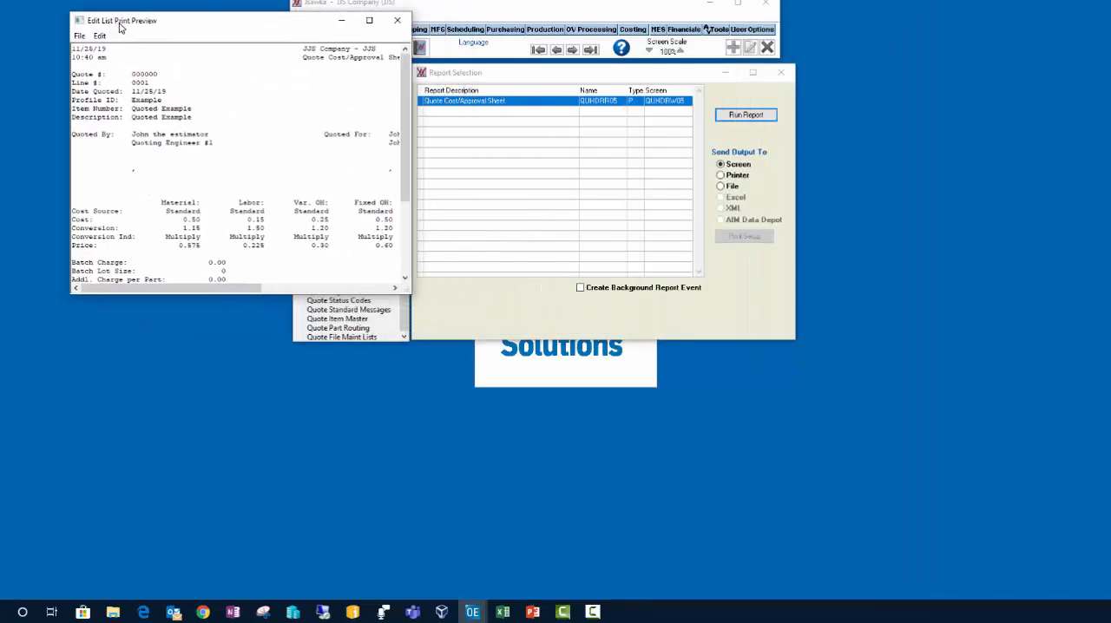
drag(408, 294, 962, 512)
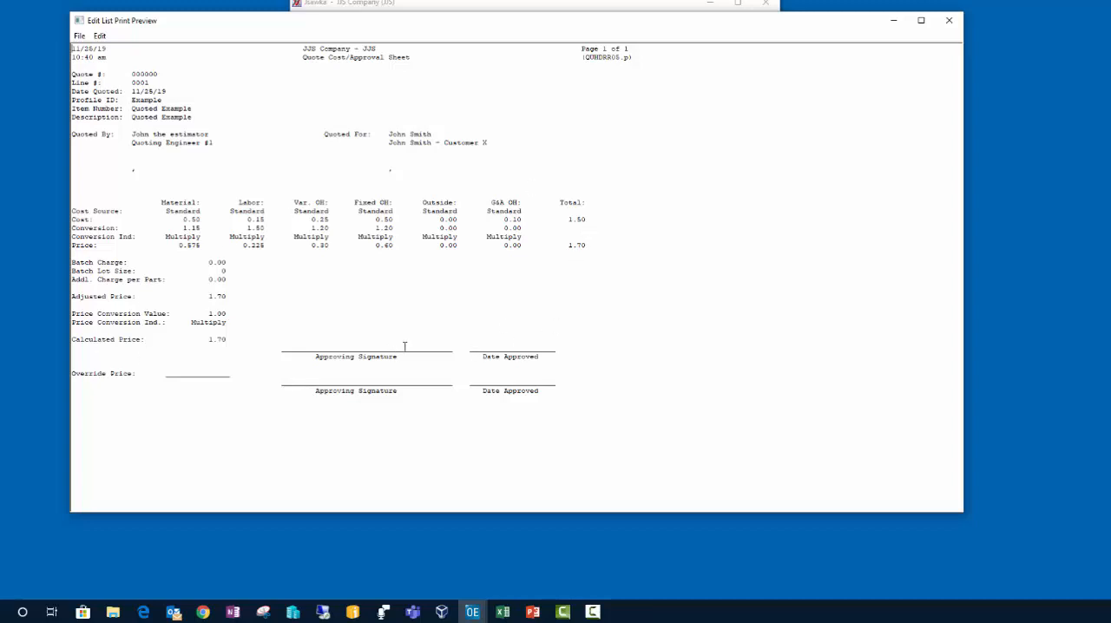
click(949, 21)
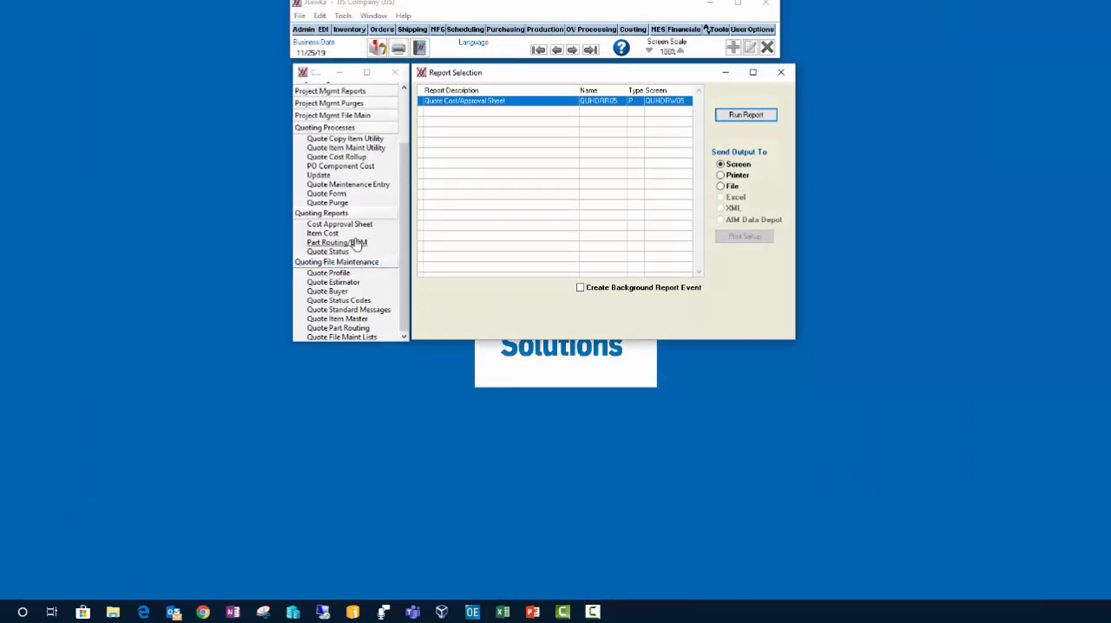
Step: Open quote line 0001 for modification to try to reach its tracking details, and cancel the modification
click(369, 192)
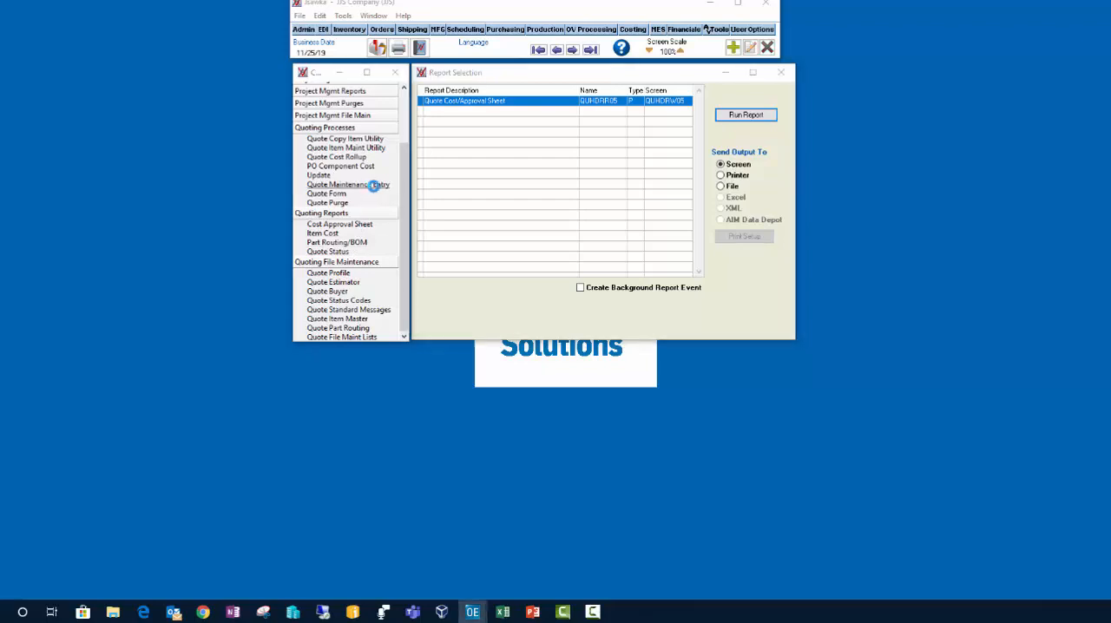
drag(545, 87, 560, 63)
click(710, 82)
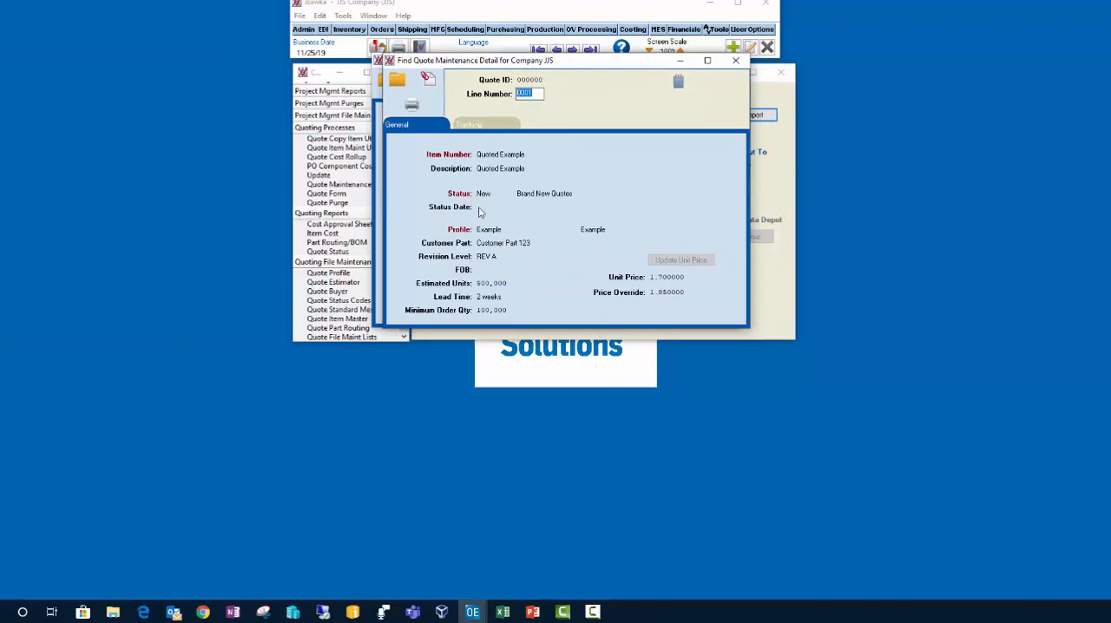
right_click(572, 155)
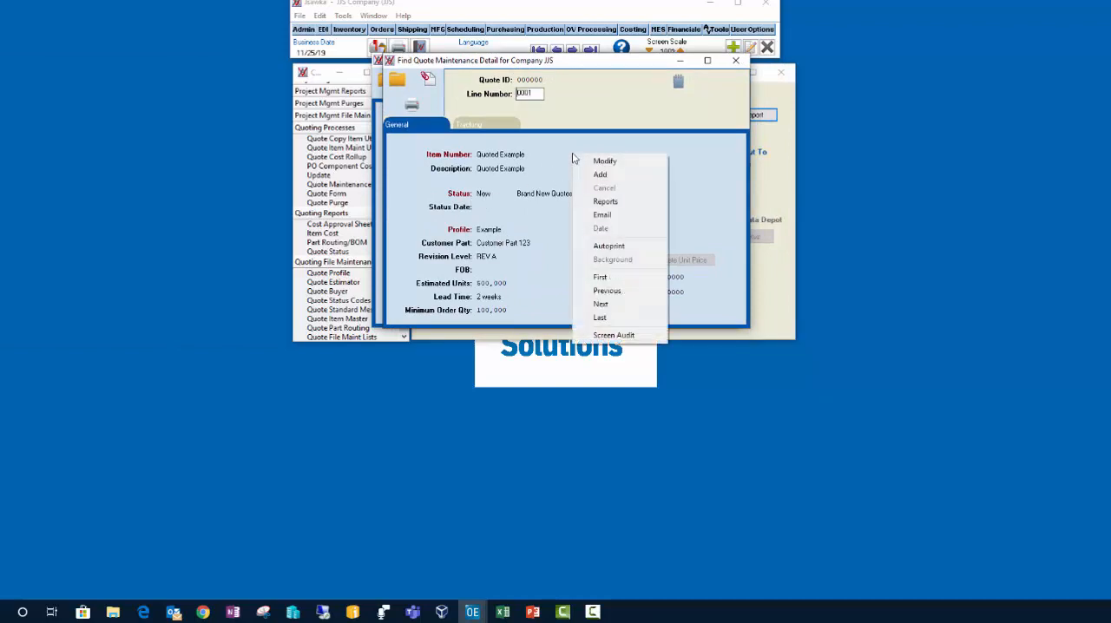
click(600, 159)
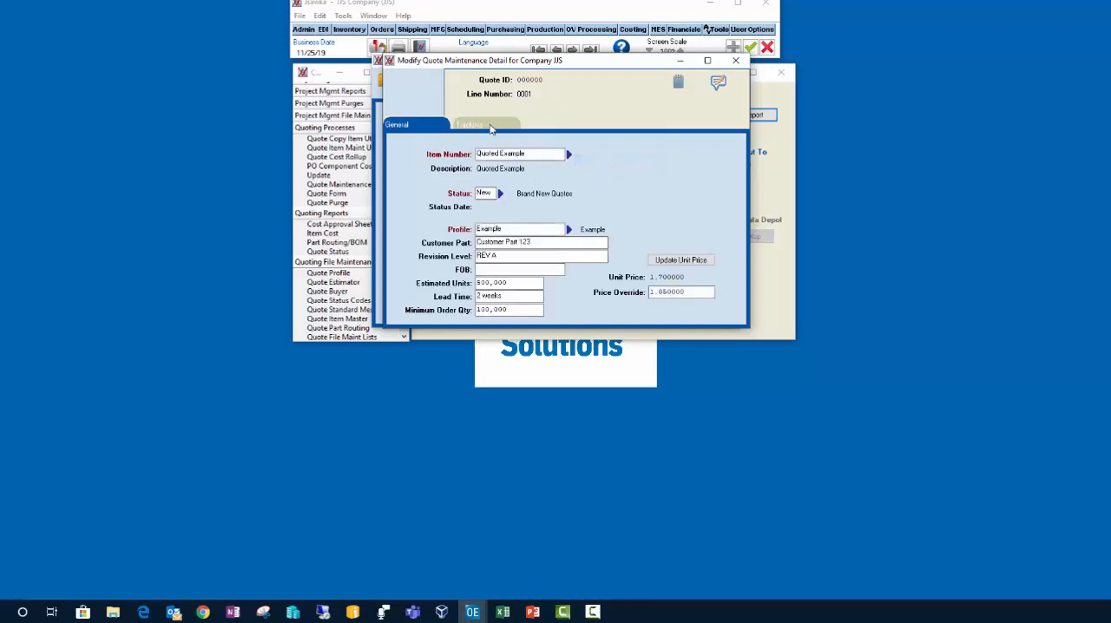
click(768, 49)
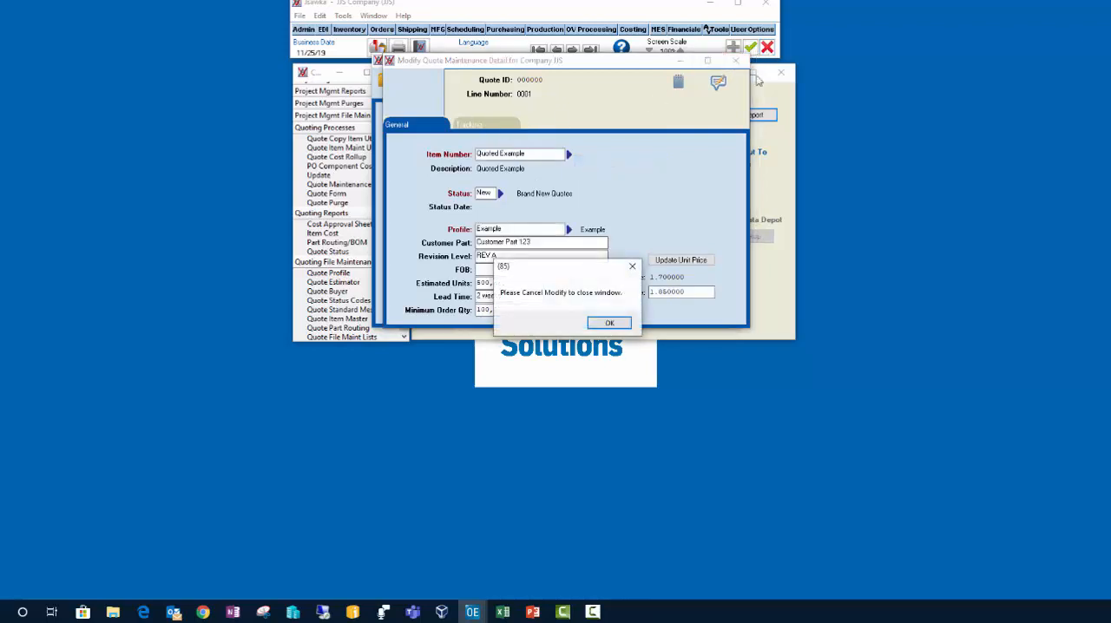
click(623, 324)
click(768, 47)
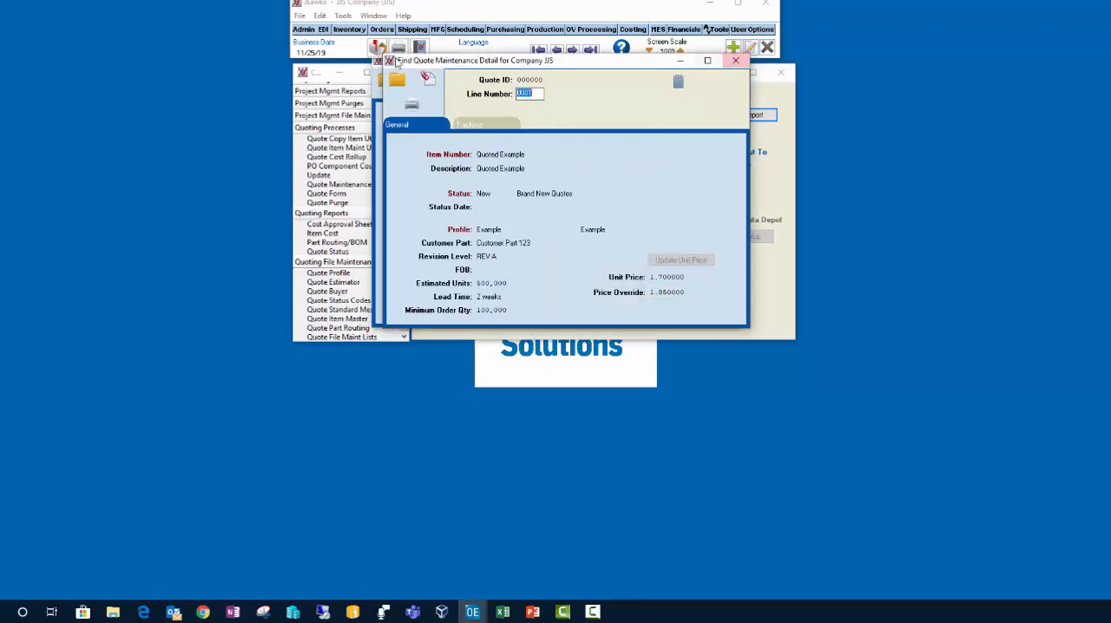
Step: Set Tracking In Use to Yes in the company's quoting system parameters and save the change
click(299, 30)
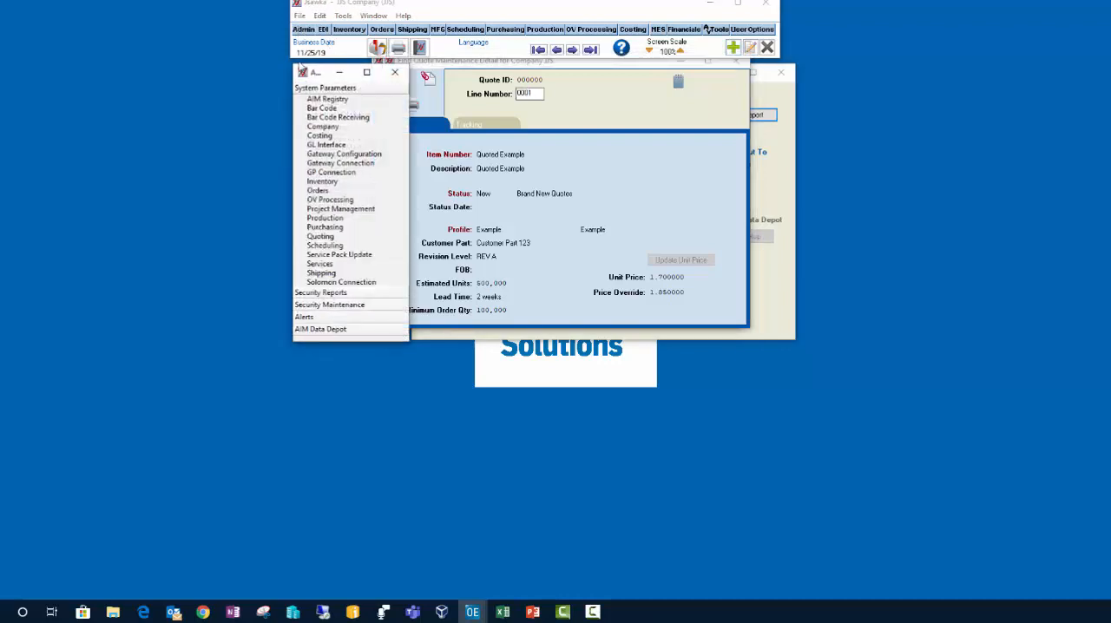
click(322, 237)
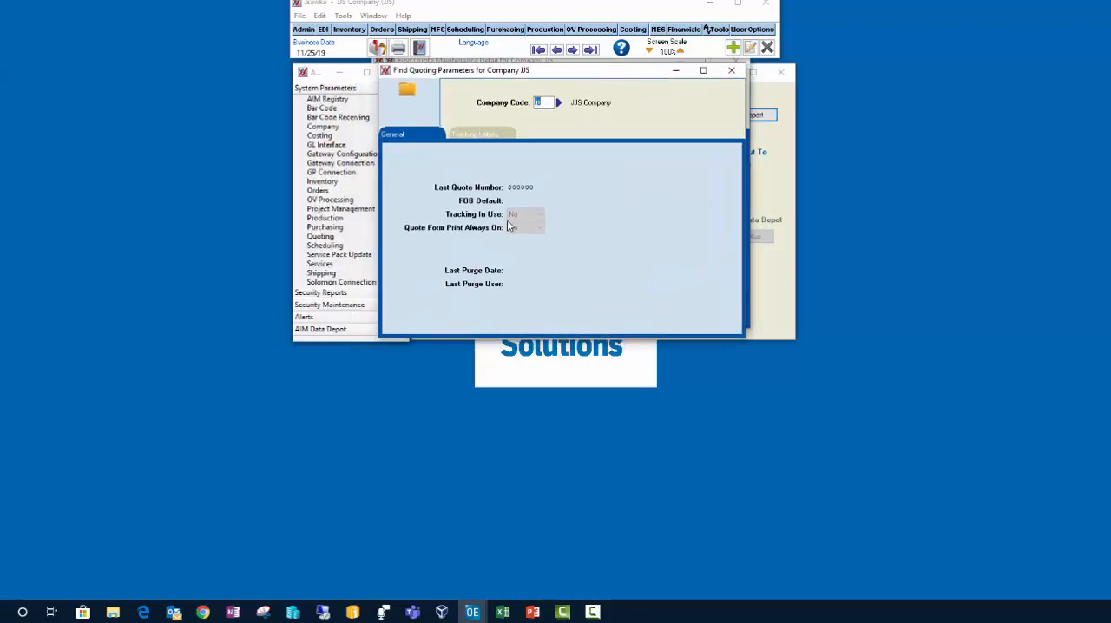
right_click(602, 180)
click(610, 184)
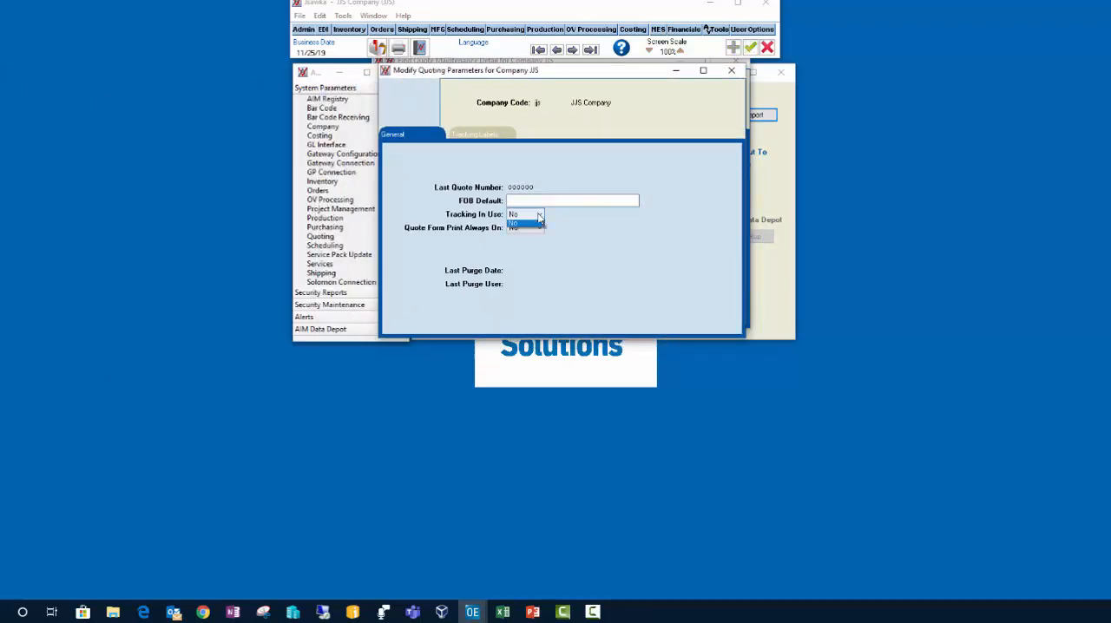
click(535, 226)
right_click(608, 217)
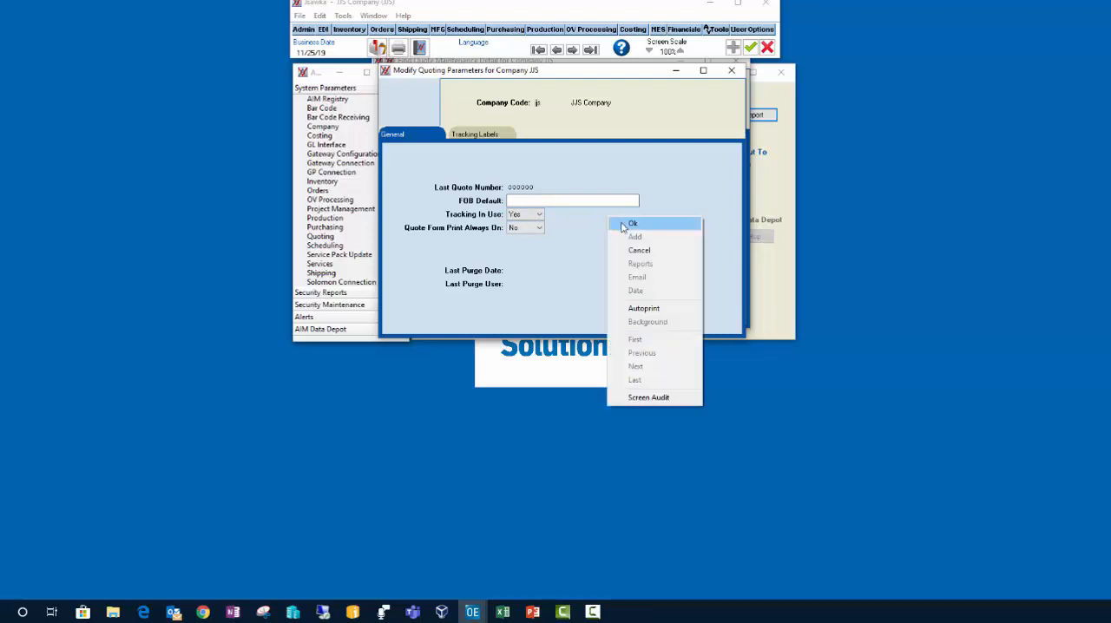
click(632, 224)
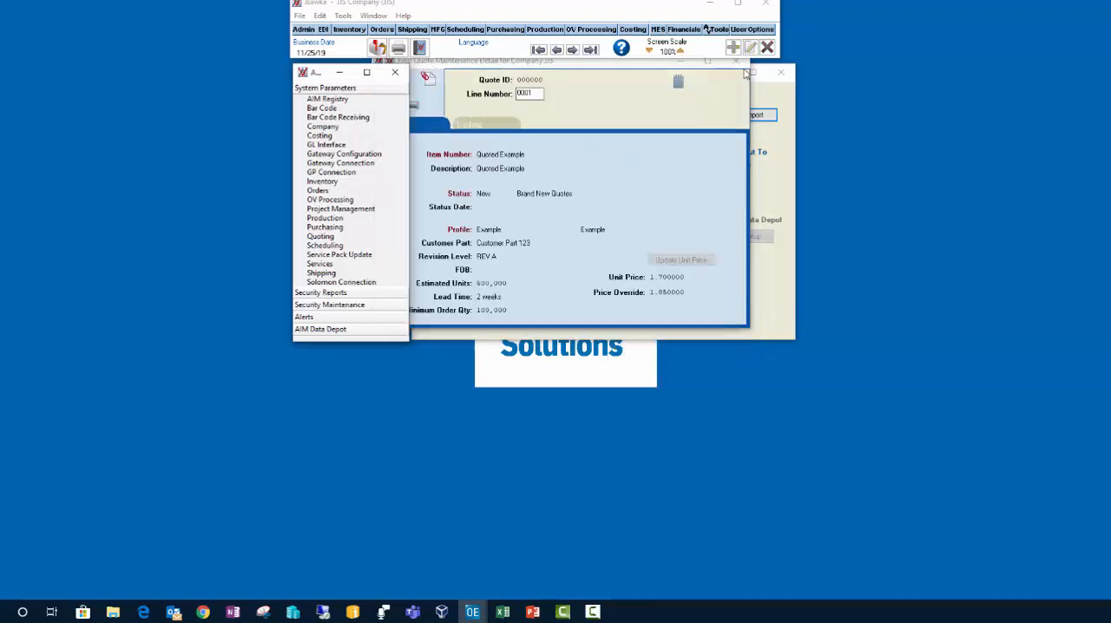
Step: Close the open windows and reopen quote line 0001 to view its tracking completion dates and process checklist
click(735, 61)
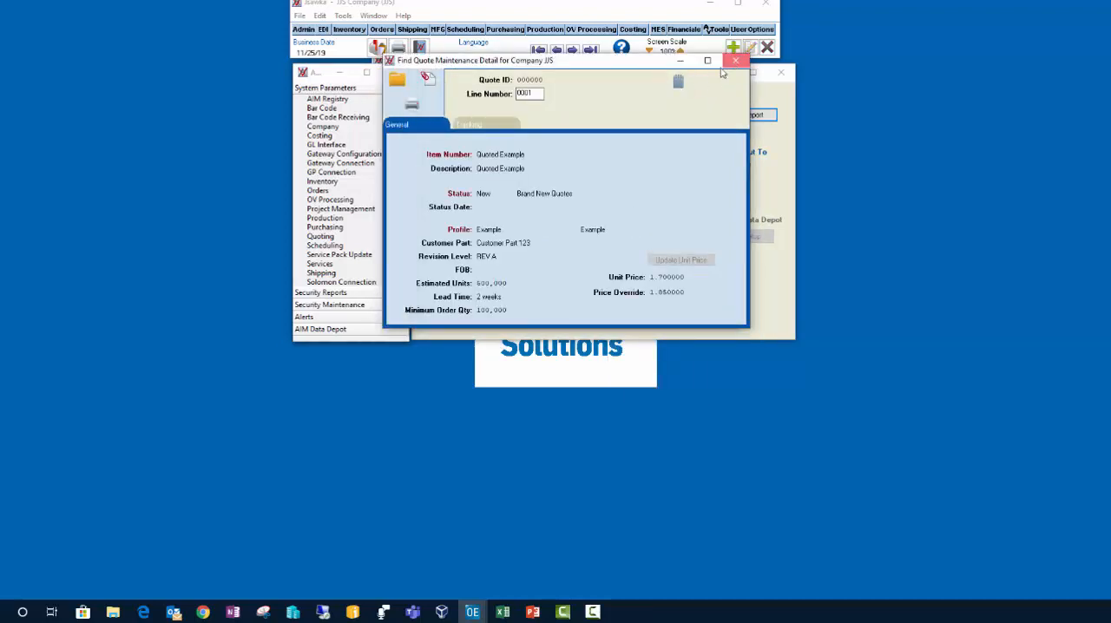
click(725, 60)
click(780, 72)
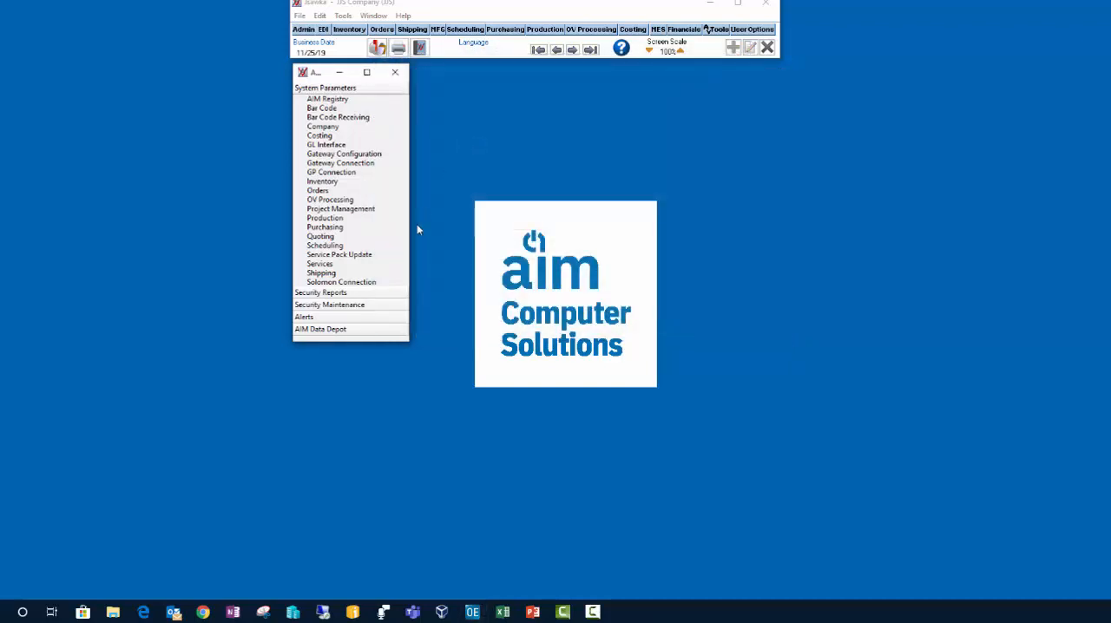
click(395, 72)
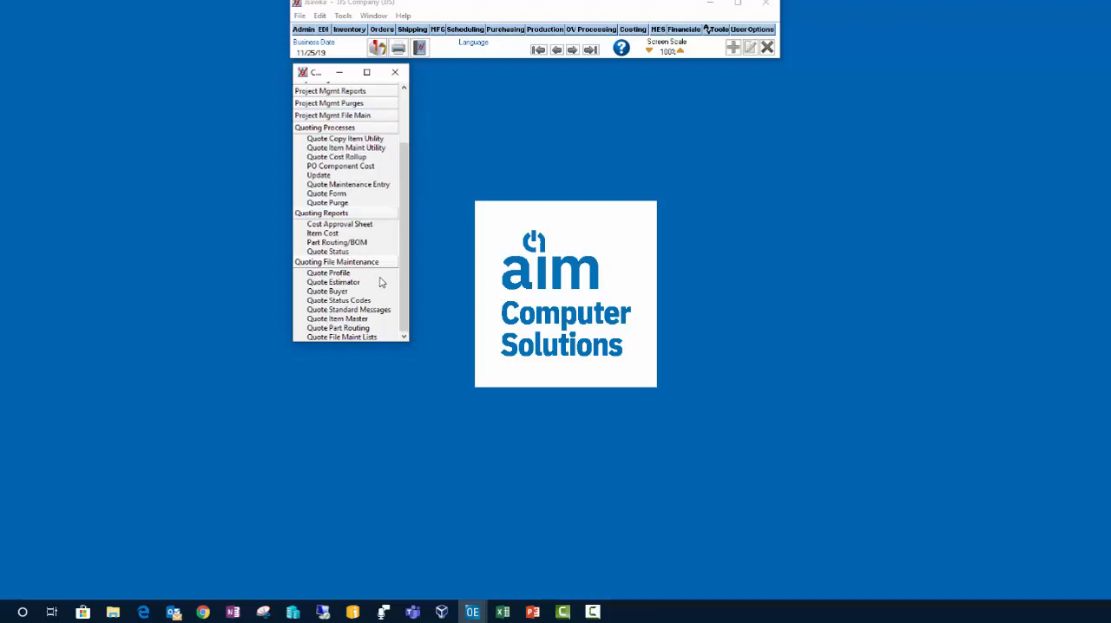
click(371, 185)
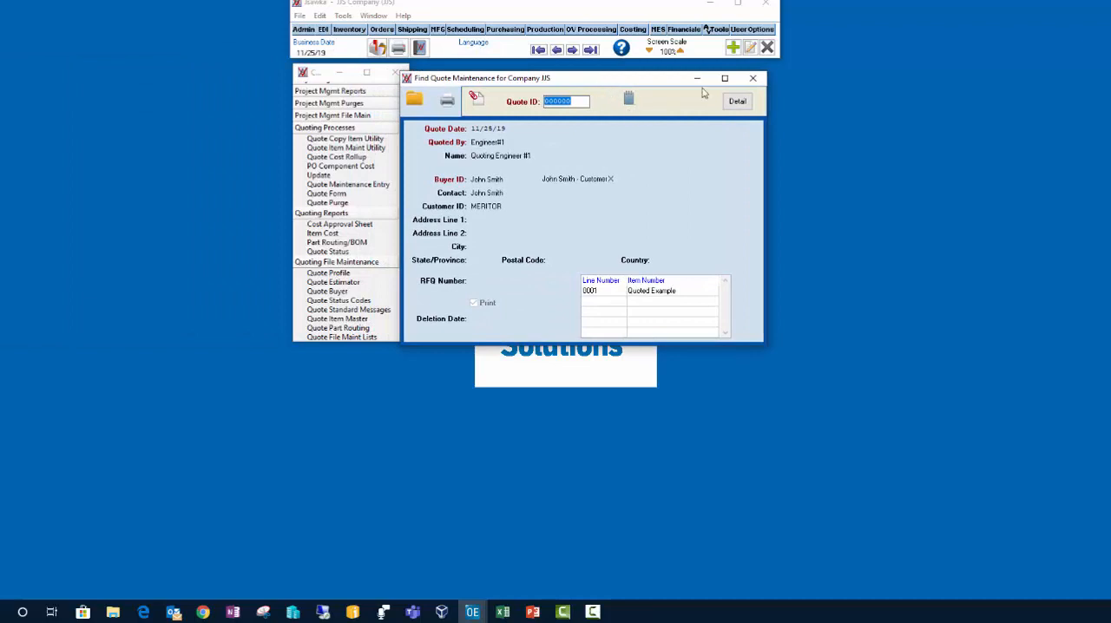
click(740, 105)
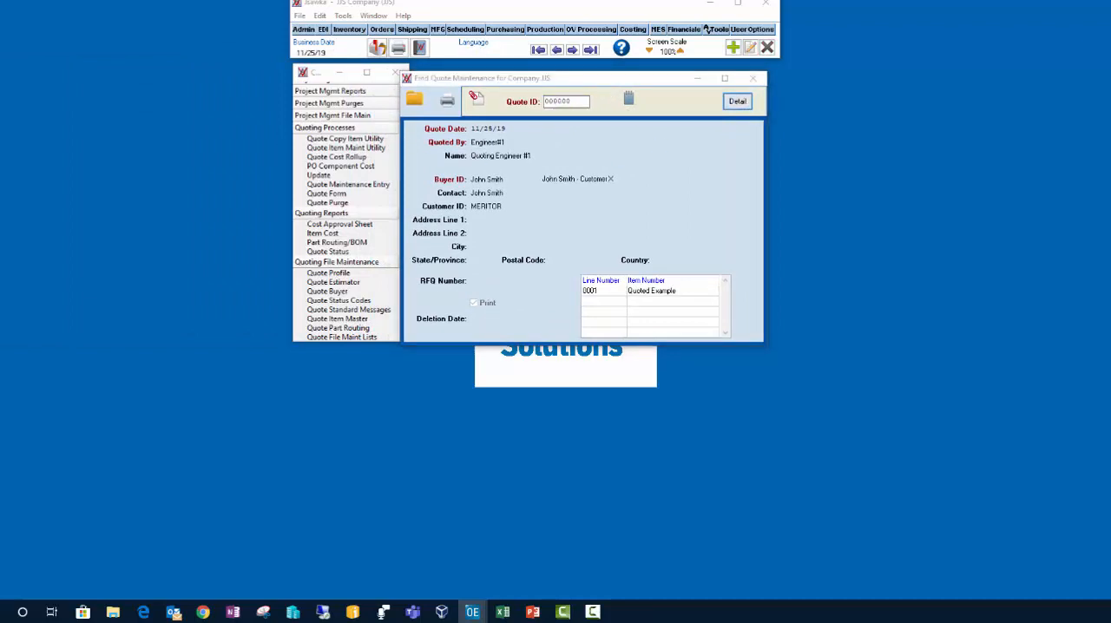
drag(0, 80, 544, 75)
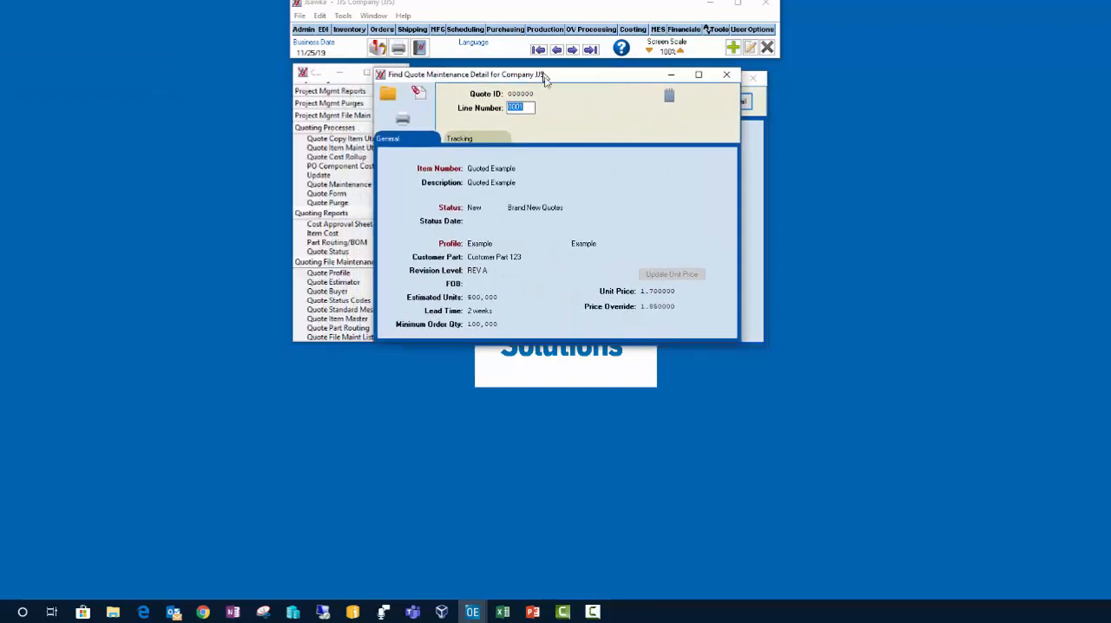
click(476, 140)
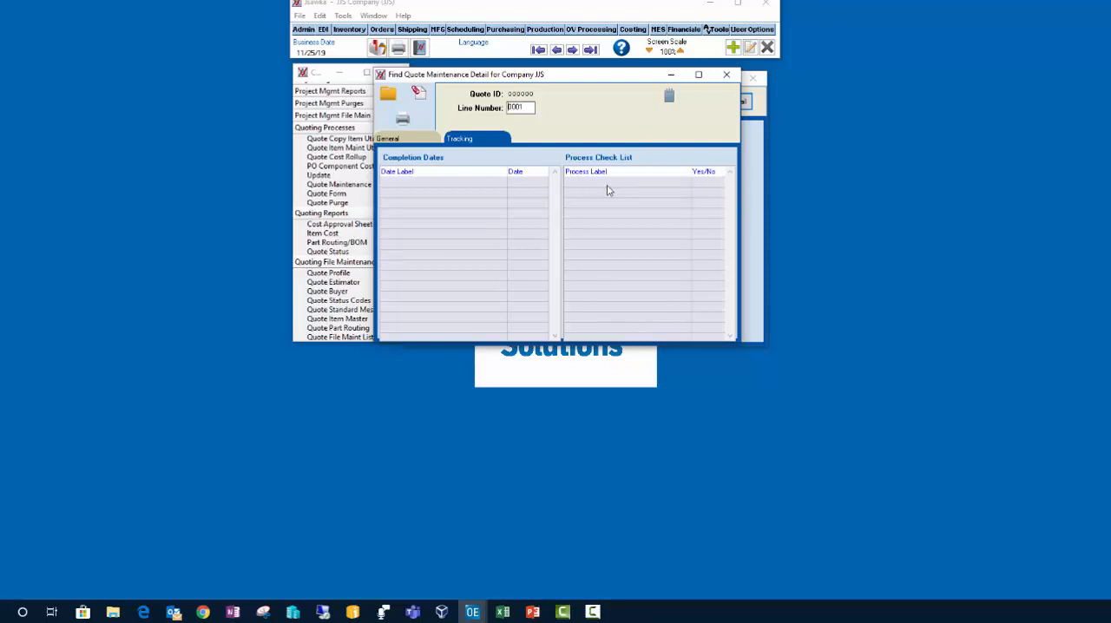
Step: View the attachments of quote line 0001, and close the line detail and the quote header
click(425, 100)
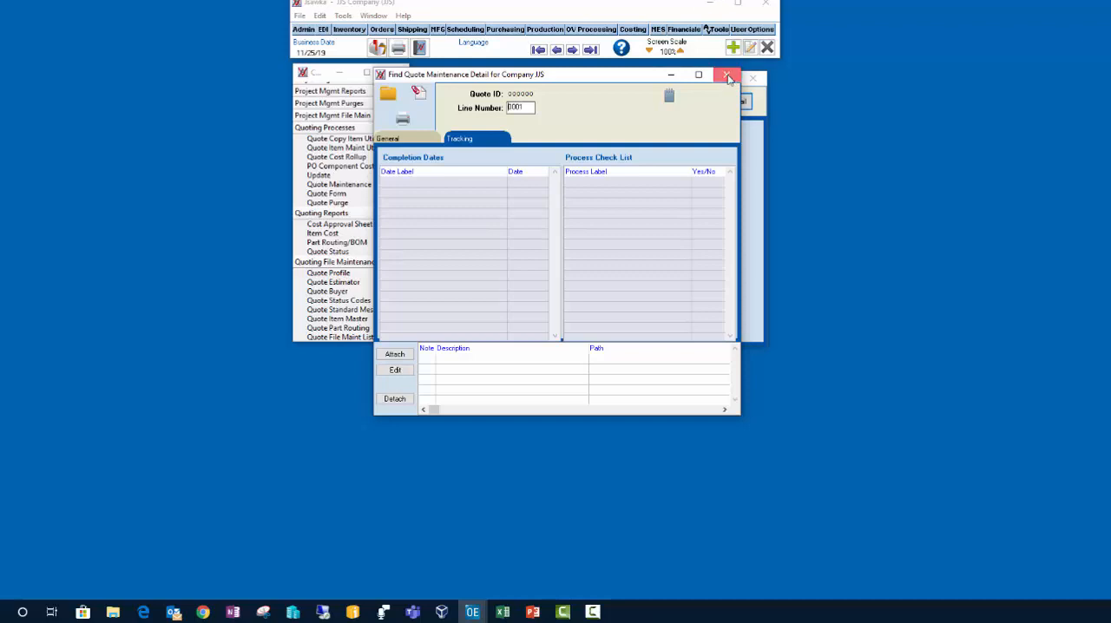
click(727, 77)
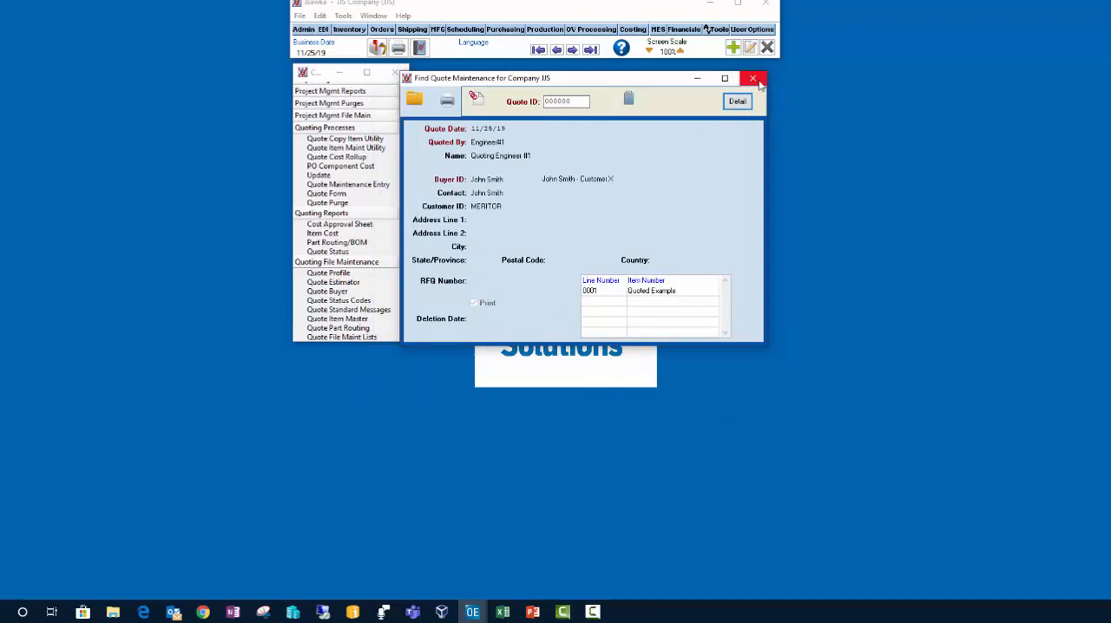
click(755, 79)
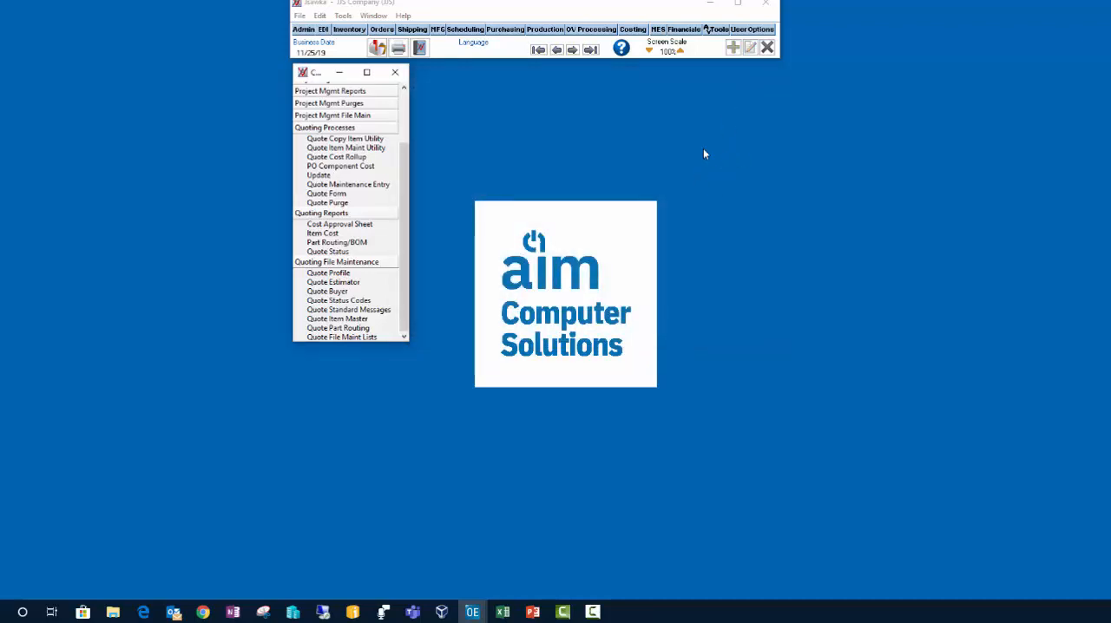
Step: Set up copying the quoted item Quoted Example to a production item named NEW BUSINESS, and close the copy utility without running it
click(363, 141)
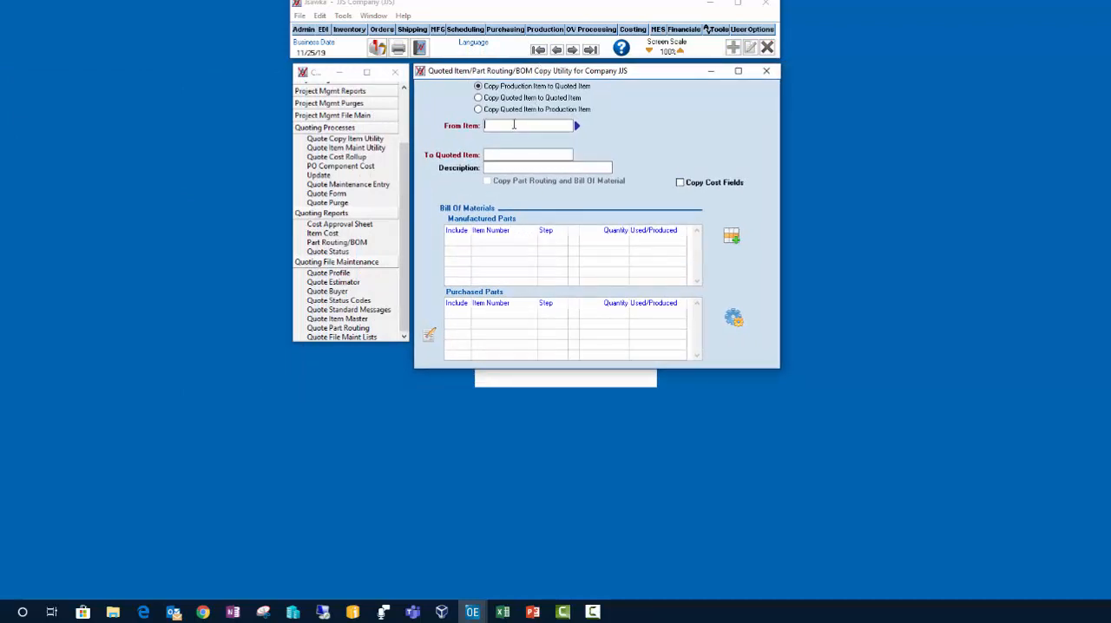
click(479, 111)
click(576, 126)
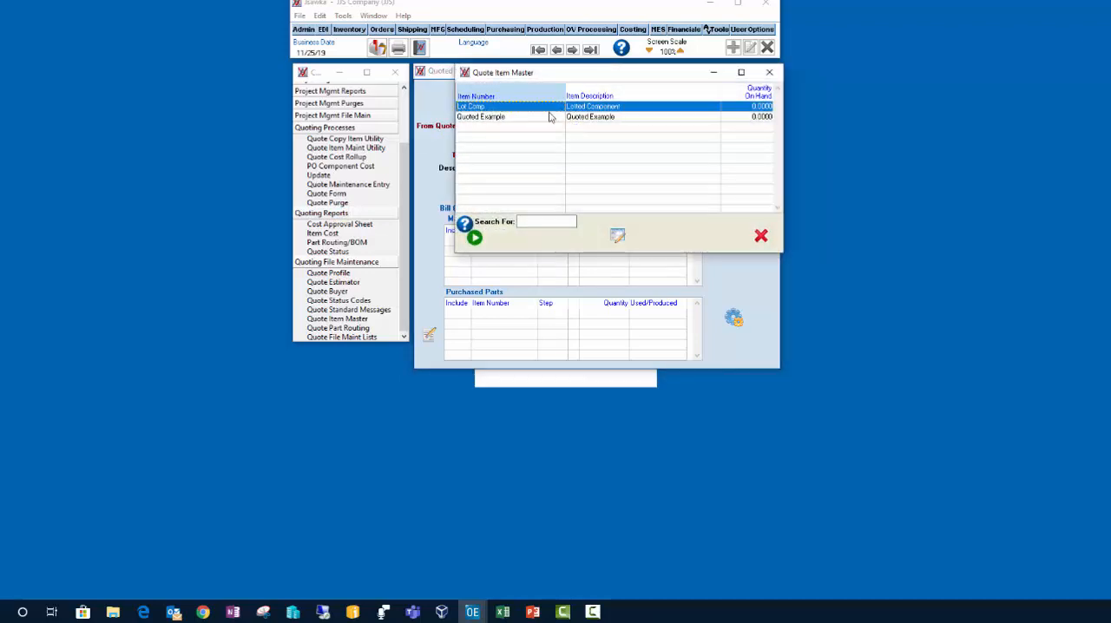
double_click(521, 117)
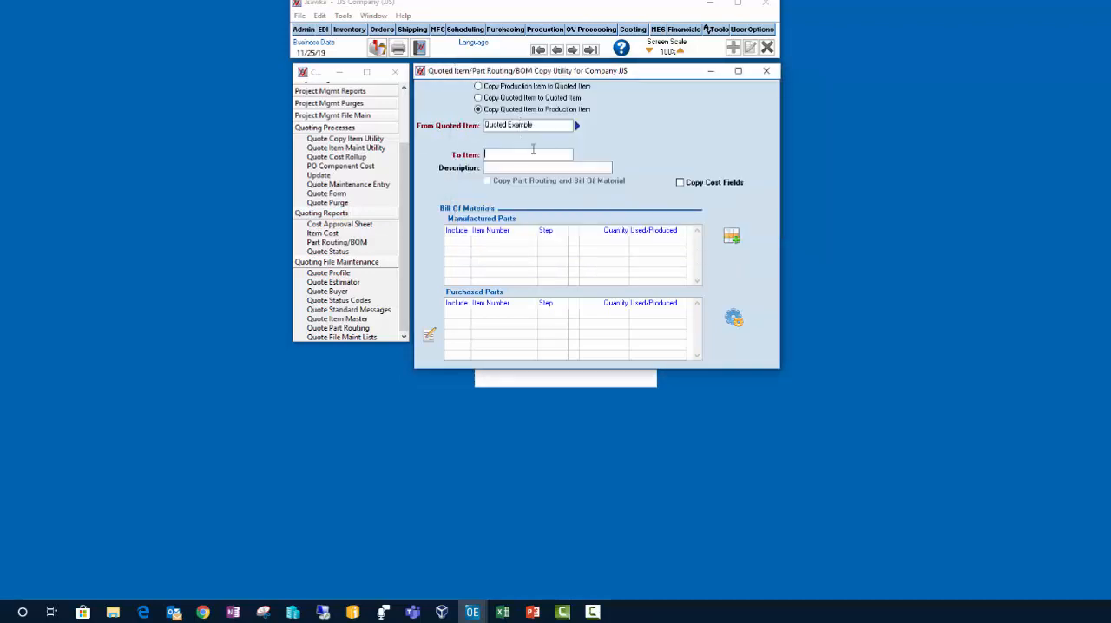
text(NEW BUSINESS)
click(765, 72)
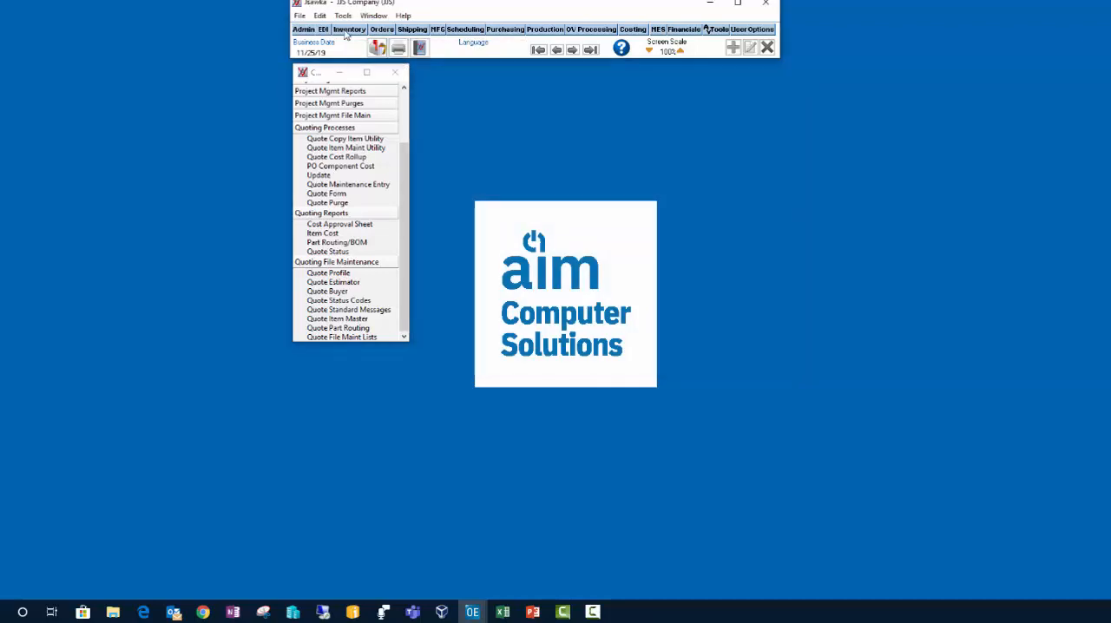